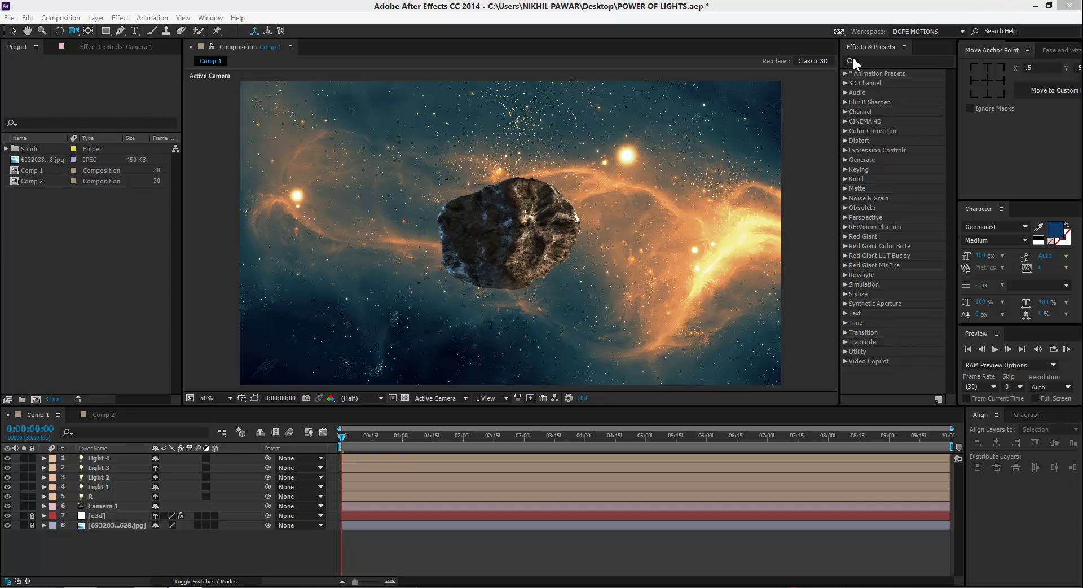
Step: Compare the asteroid with its light layers hidden and shown, then switch to Comp 2
{"action": "left_click", "coordinate": [12, 30]}
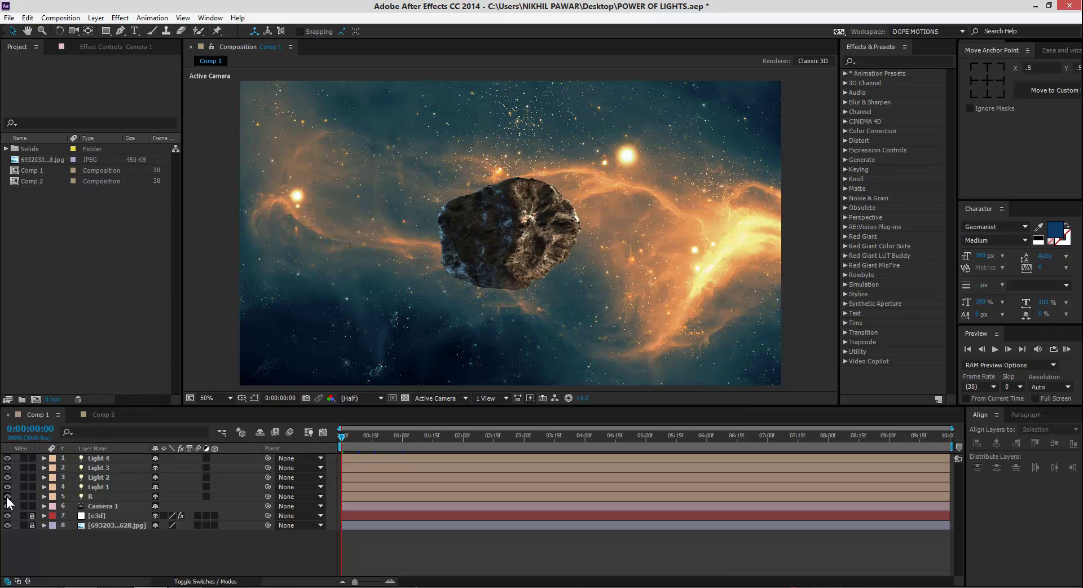
{"action": "left_click", "coordinate": [6, 457]}
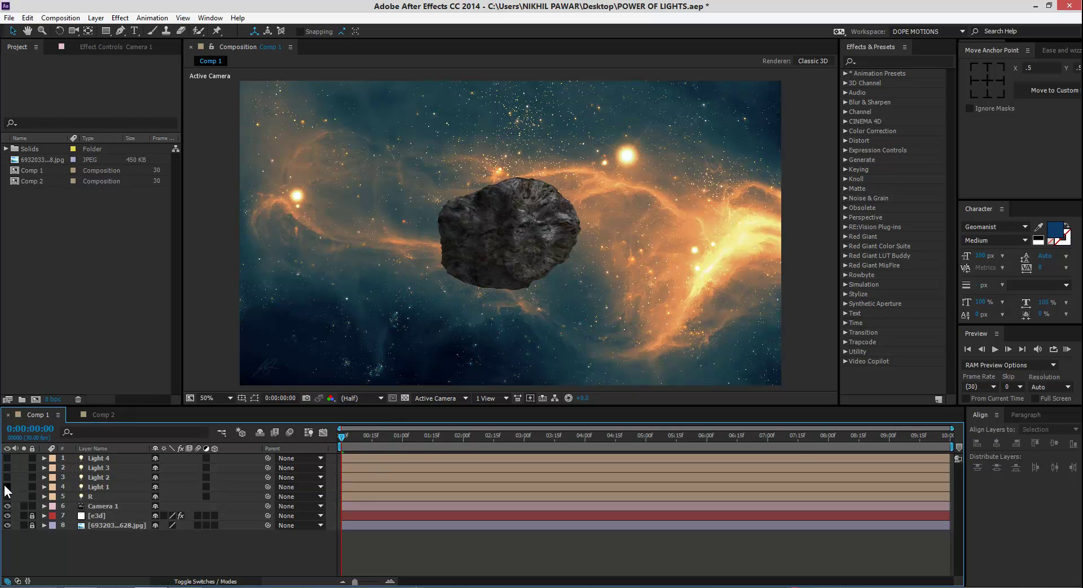
{"action": "left_click_drag", "start_coordinate": [7, 496], "coordinate": [9, 486]}
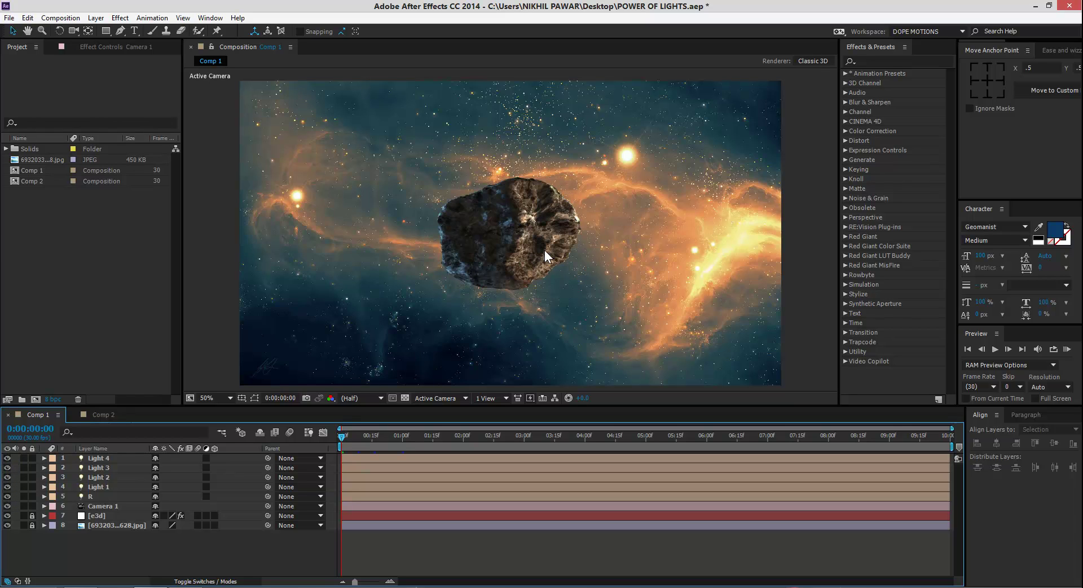
{"action": "left_click", "coordinate": [97, 417]}
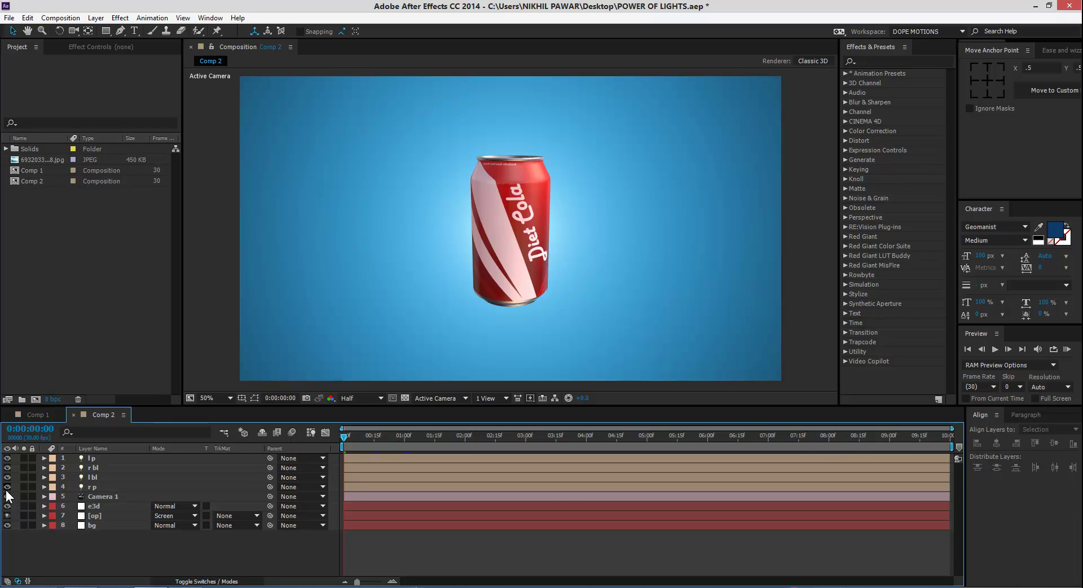
Step: Toggle the can's l bl, r p and l p lights, zoom 100% and back, then return to Comp 1
{"action": "left_click_drag", "start_coordinate": [7, 486], "coordinate": [9, 455]}
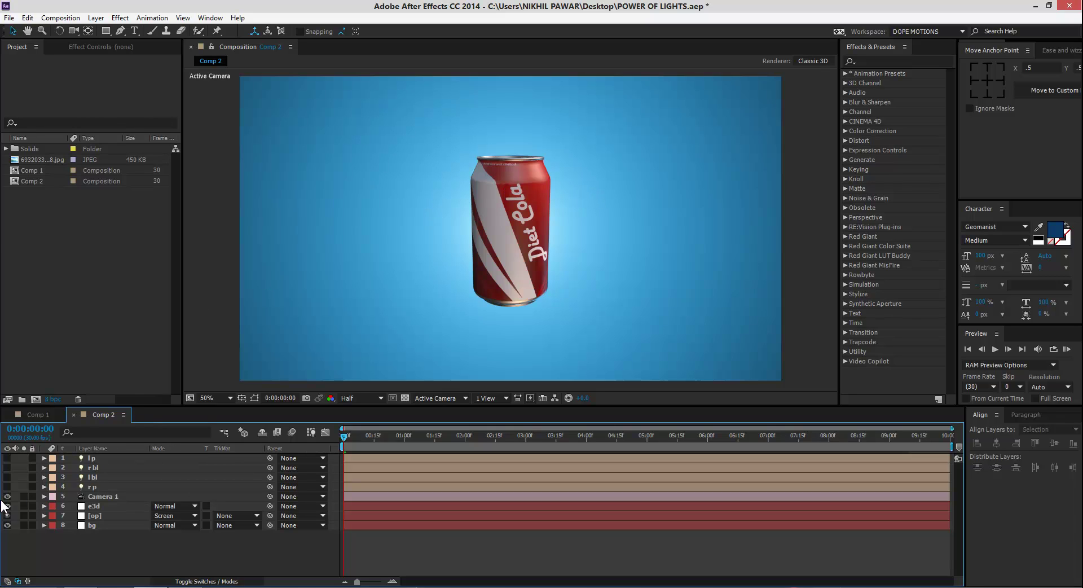
{"action": "left_click_drag", "start_coordinate": [9, 485], "coordinate": [8, 477]}
{"action": "left_click", "coordinate": [8, 457]}
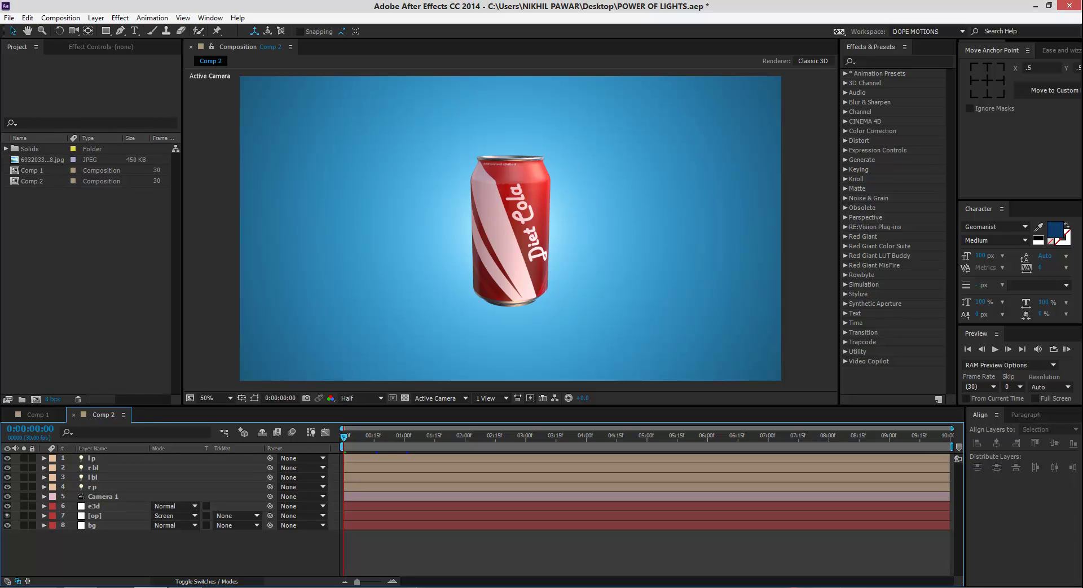
{"action": "key", "text": "period"}
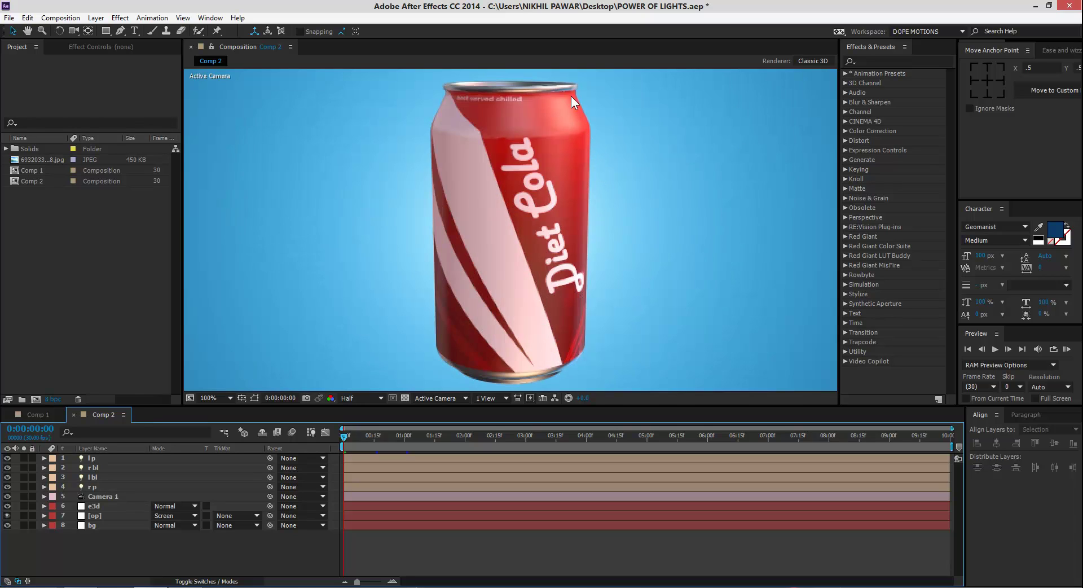
{"action": "key", "text": "comma"}
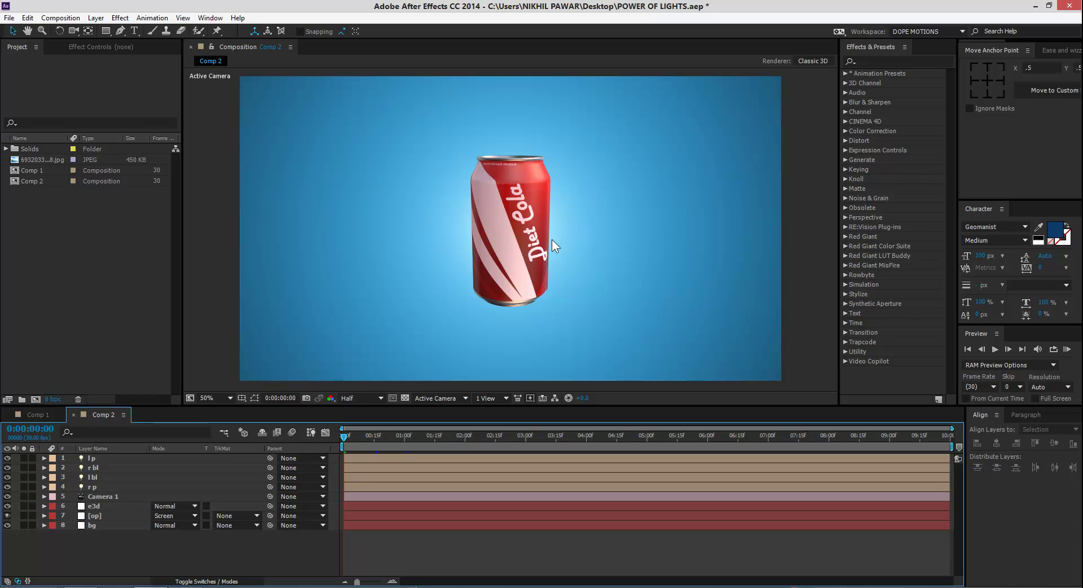
{"action": "left_click", "coordinate": [37, 415]}
{"action": "left_click", "coordinate": [112, 499]}
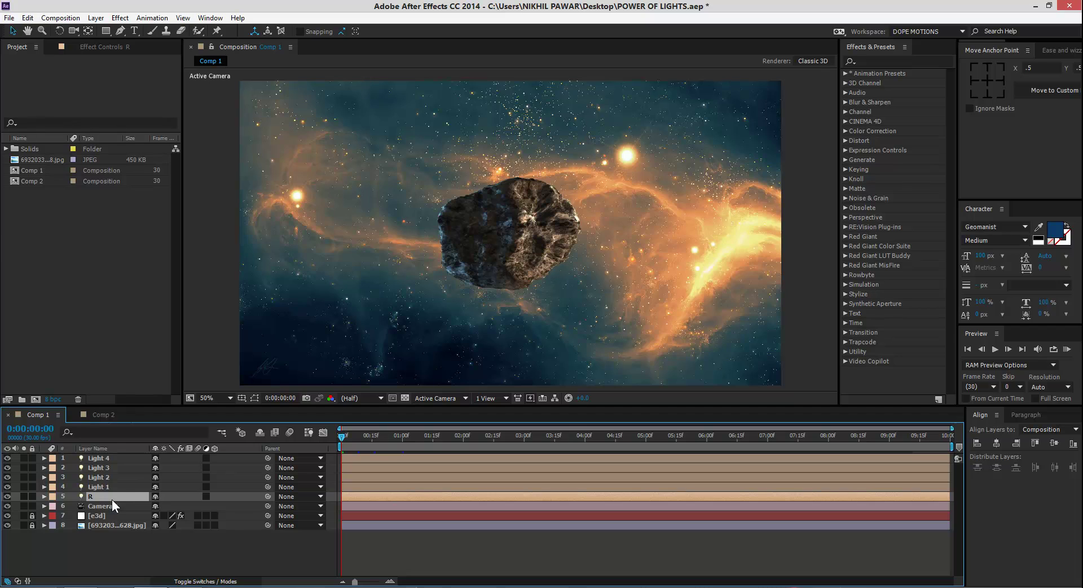
Step: Select Light 4 through the R layer in the timeline and delete them
{"action": "left_click", "coordinate": [107, 458], "text": "shift"}
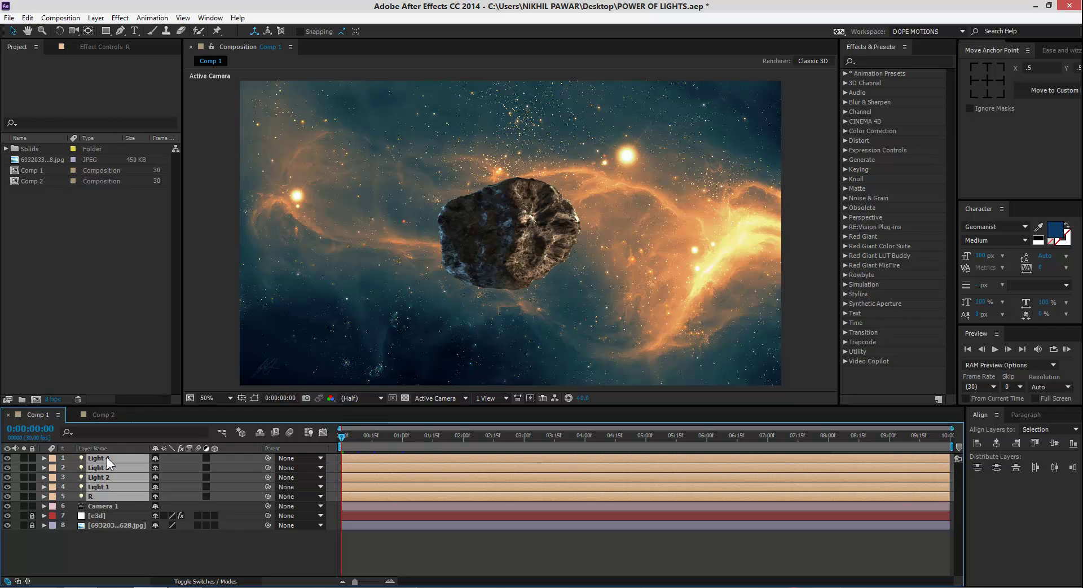
{"action": "key", "text": "Delete"}
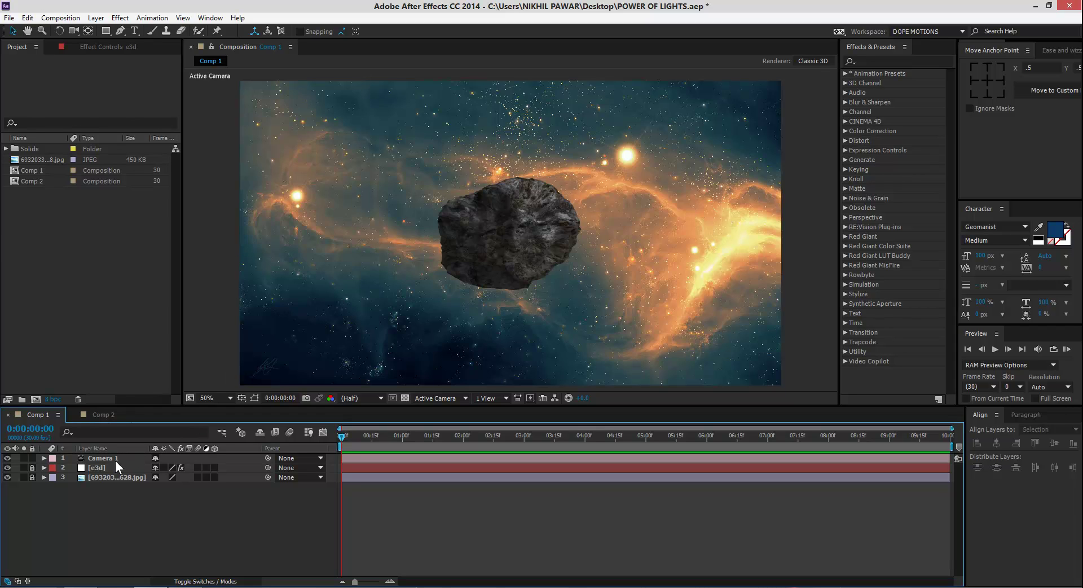
Step: Create Light 1 as a Parallel light with a nebula-sampled orange colour and shadows off
{"action": "right_click", "coordinate": [135, 498]}
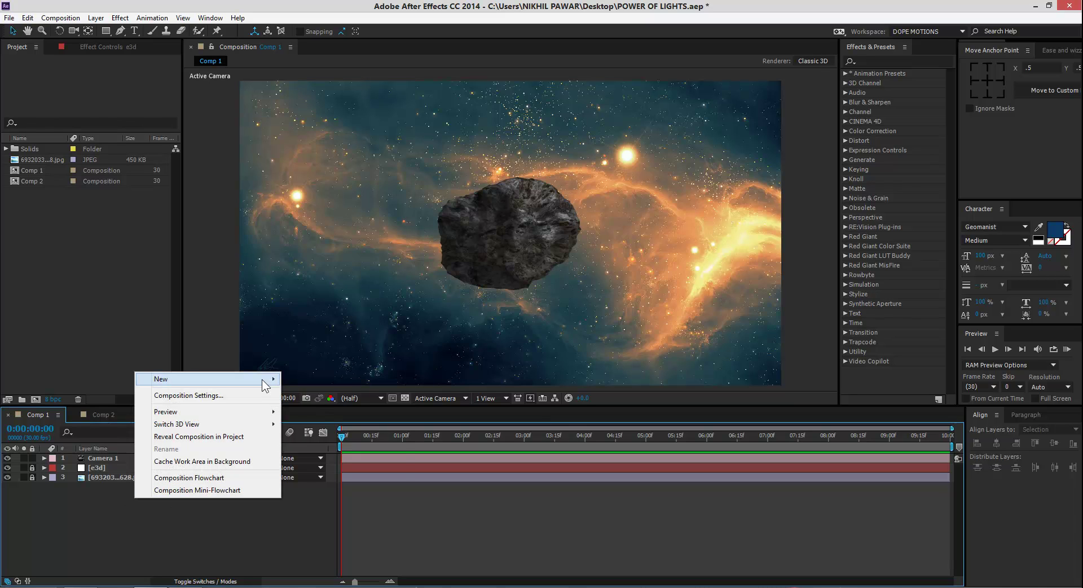
{"action": "mouse_move", "coordinate": [261, 380]}
{"action": "left_click", "coordinate": [316, 420]}
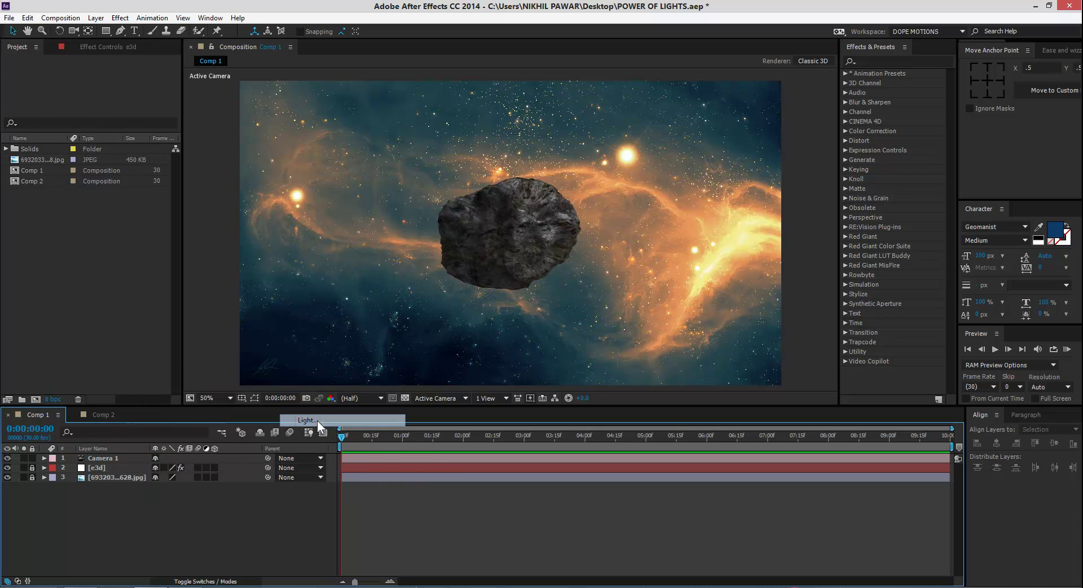
{"action": "left_click_drag", "start_coordinate": [827, 84], "coordinate": [700, 99]}
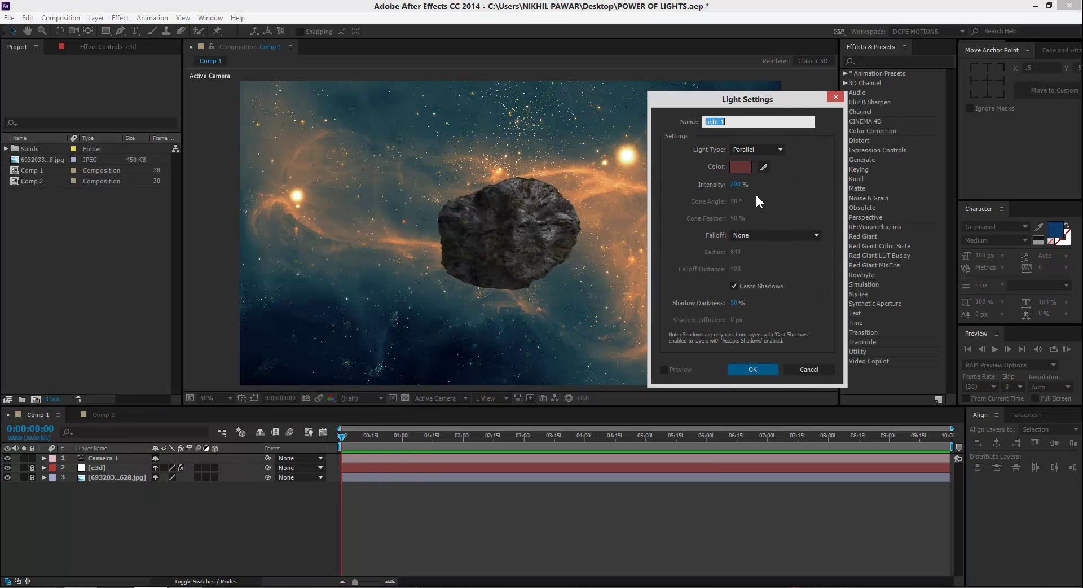
{"action": "left_click", "coordinate": [764, 151]}
{"action": "key", "text": "Escape"}
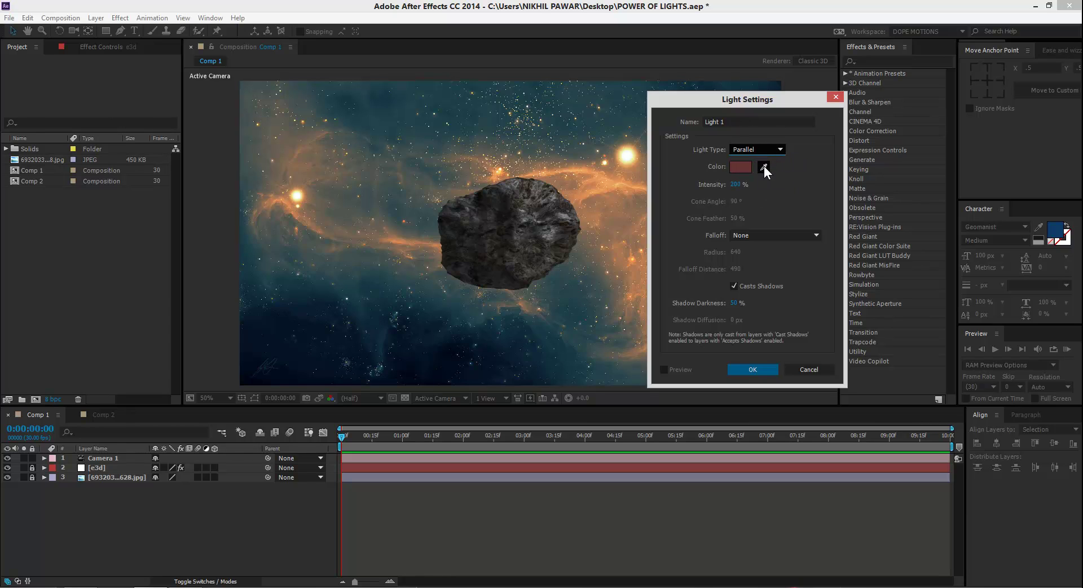
{"action": "left_click", "coordinate": [764, 166]}
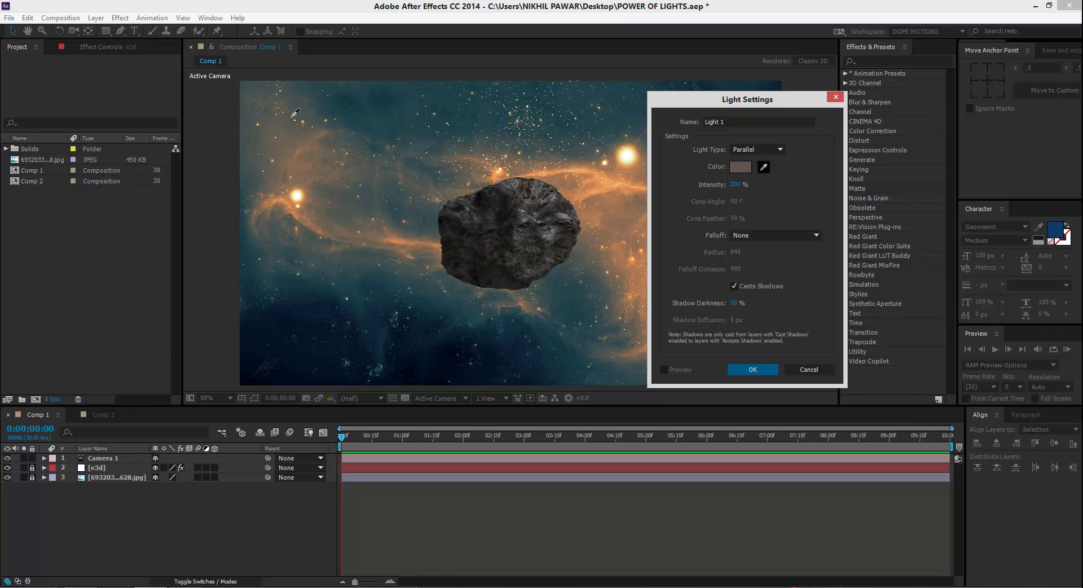
{"action": "left_click", "coordinate": [678, 103]}
{"action": "left_click", "coordinate": [764, 167]}
{"action": "left_click", "coordinate": [614, 188]}
{"action": "left_click", "coordinate": [734, 286]}
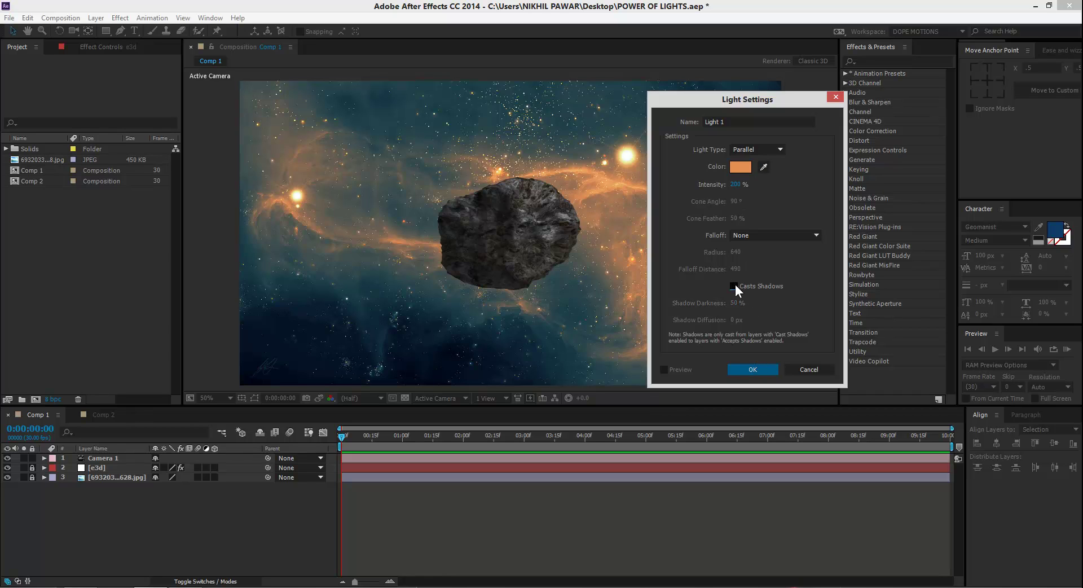
{"action": "left_click", "coordinate": [759, 369]}
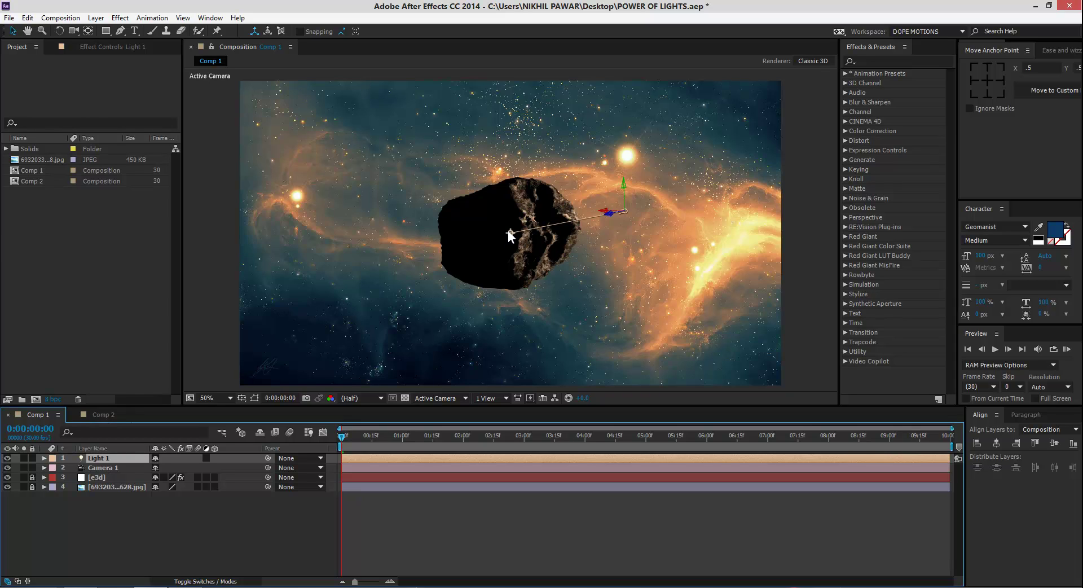
Step: Move Light 1 to the right of the asteroid and aim it back at the rock
{"action": "left_click", "coordinate": [474, 231]}
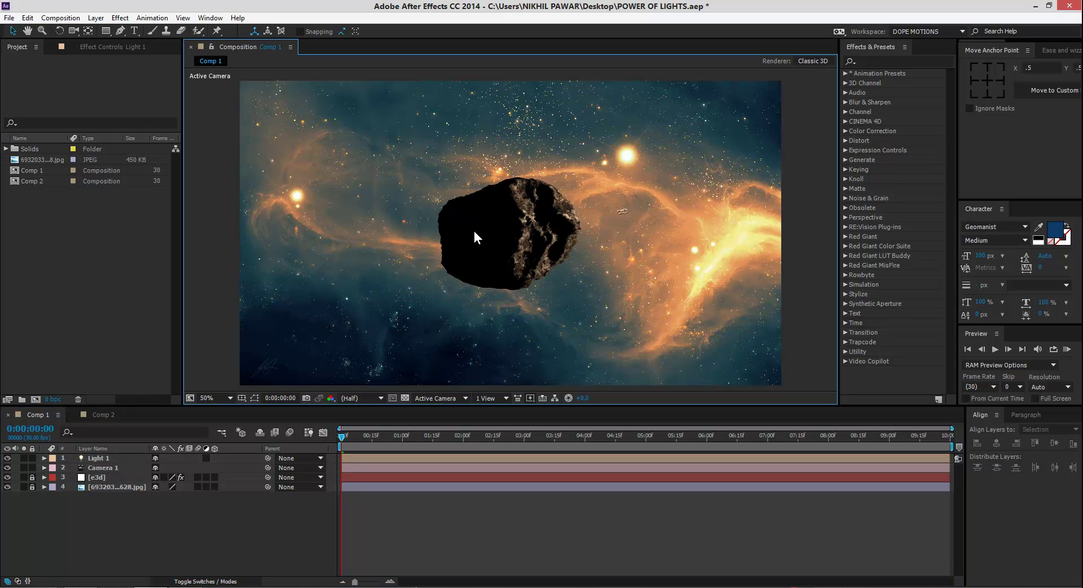
{"action": "left_click", "coordinate": [93, 457]}
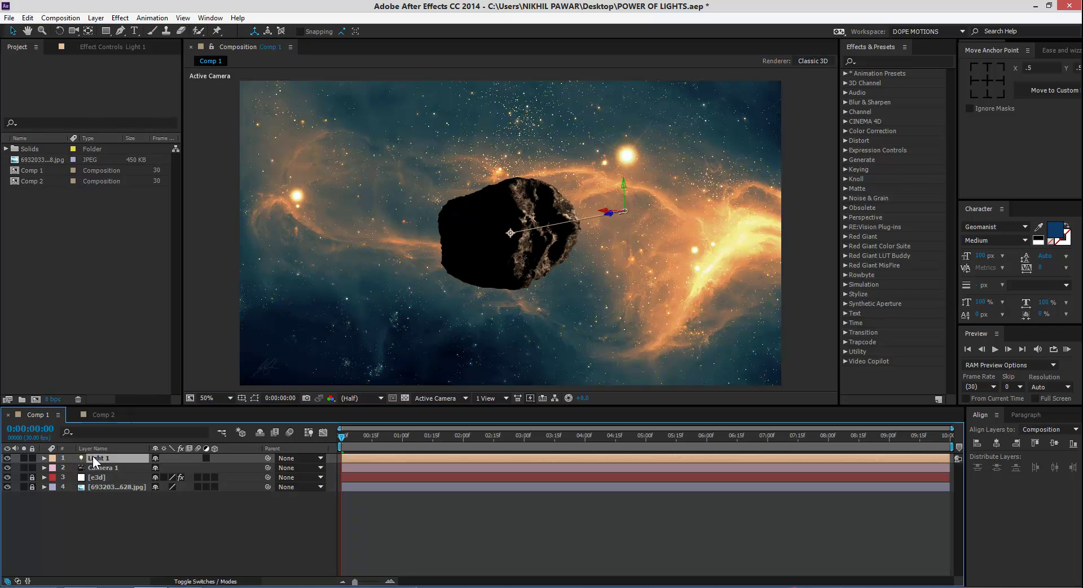
{"action": "mouse_move", "coordinate": [510, 232]}
{"action": "left_mouse_down"}
{"action": "mouse_move", "coordinate": [480, 237]}
{"action": "mouse_move", "coordinate": [525, 237]}
{"action": "left_mouse_up"}
{"action": "left_click", "coordinate": [524, 237]}
{"action": "left_click_drag", "start_coordinate": [613, 214], "coordinate": [732, 213]}
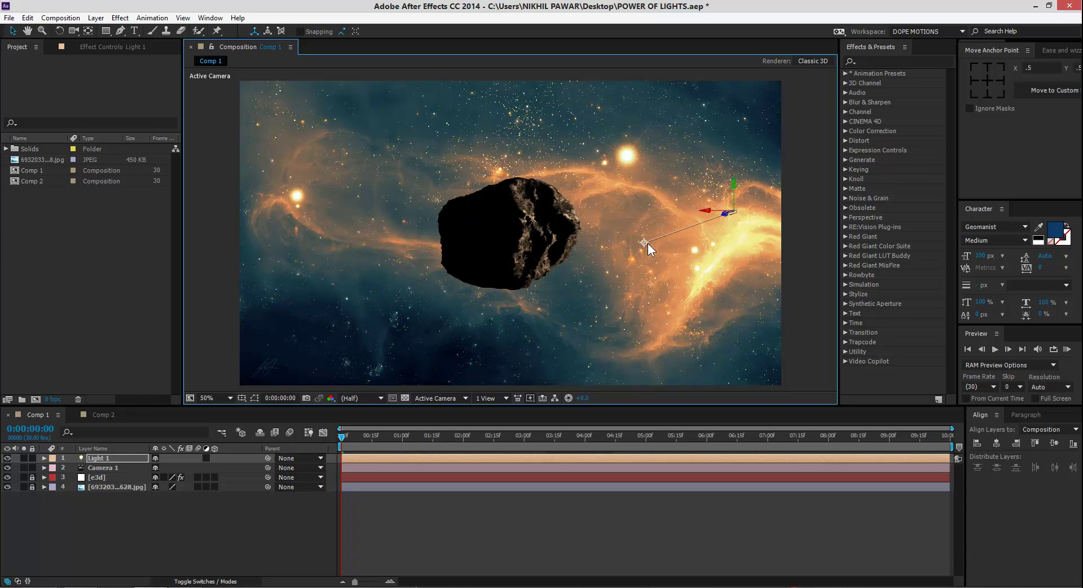
{"action": "mouse_move", "coordinate": [643, 242]}
{"action": "left_mouse_down"}
{"action": "mouse_move", "coordinate": [393, 229]}
{"action": "mouse_move", "coordinate": [394, 145]}
{"action": "mouse_move", "coordinate": [386, 244]}
{"action": "mouse_move", "coordinate": [504, 251]}
{"action": "mouse_move", "coordinate": [532, 241]}
{"action": "left_mouse_up"}
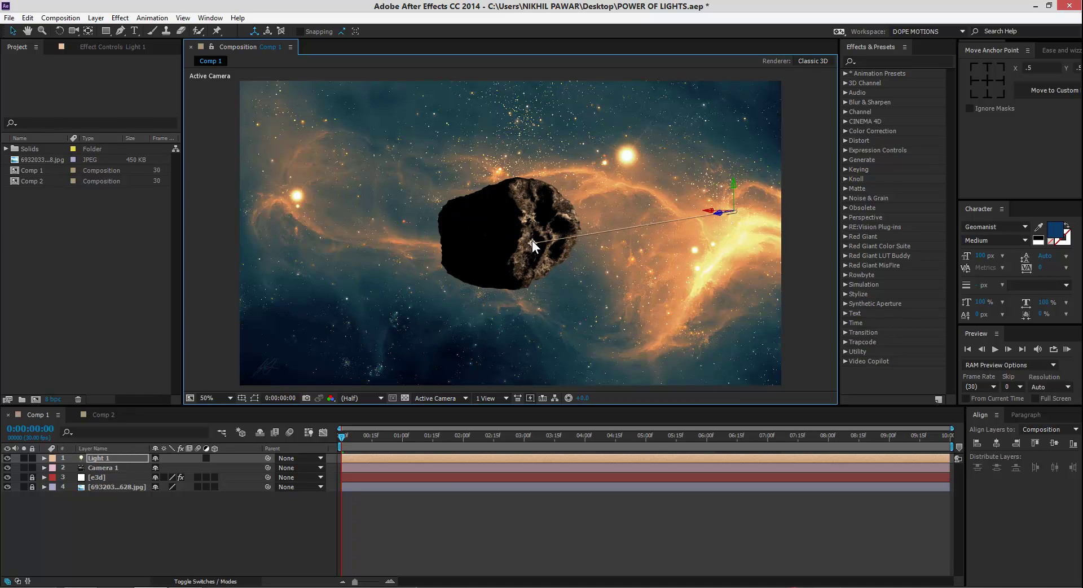
Step: Adjust Light 1's point of interest until its beam crosses the asteroid horizontally
{"action": "left_click", "coordinate": [414, 235]}
{"action": "key", "text": "ctrl+Down"}
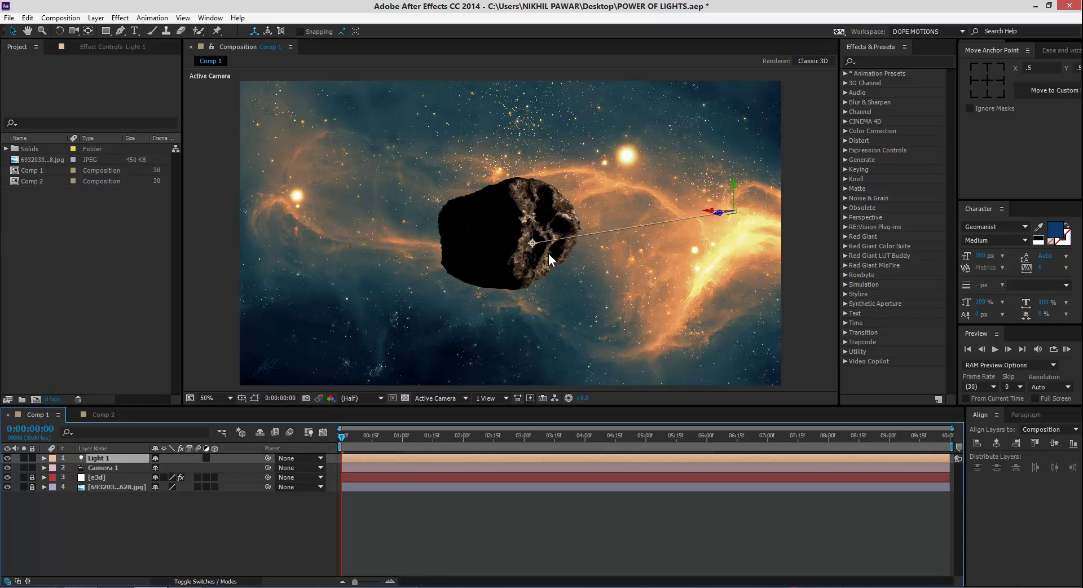
{"action": "mouse_move", "coordinate": [533, 244]}
{"action": "left_mouse_down"}
{"action": "mouse_move", "coordinate": [288, 238]}
{"action": "mouse_move", "coordinate": [334, 75]}
{"action": "mouse_move", "coordinate": [331, 293]}
{"action": "mouse_move", "coordinate": [479, 388]}
{"action": "left_mouse_up"}
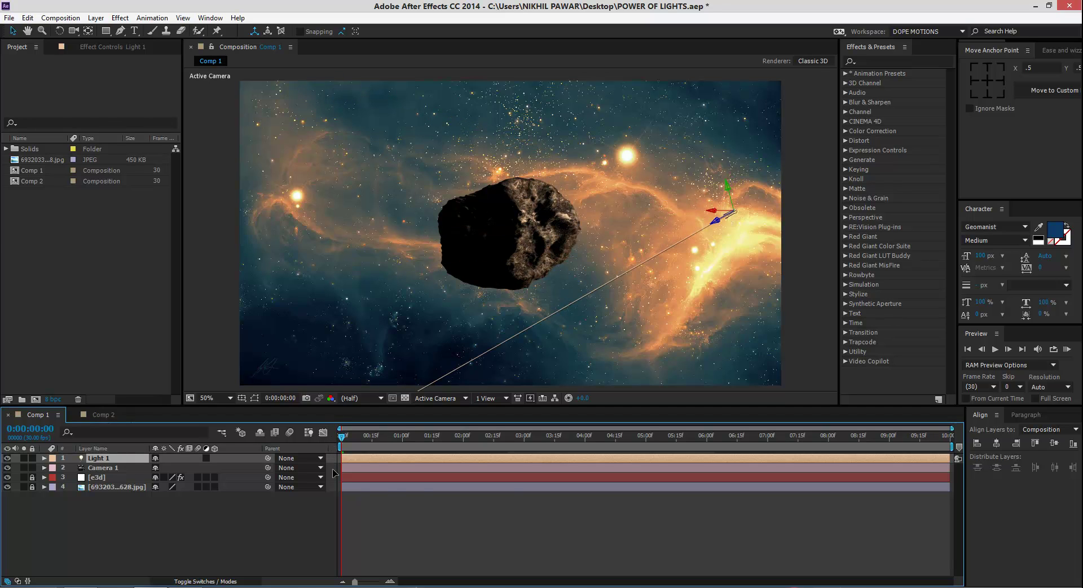
{"action": "left_click_drag", "start_coordinate": [625, 469], "coordinate": [363, 302]}
{"action": "left_click_drag", "start_coordinate": [330, 226], "coordinate": [283, 211]}
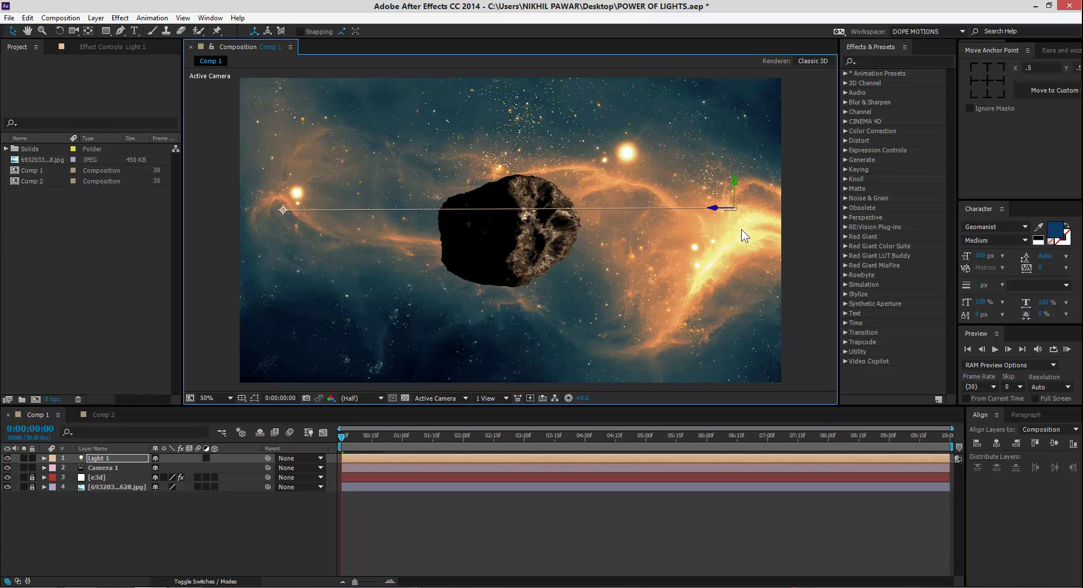
{"action": "left_click", "coordinate": [808, 203]}
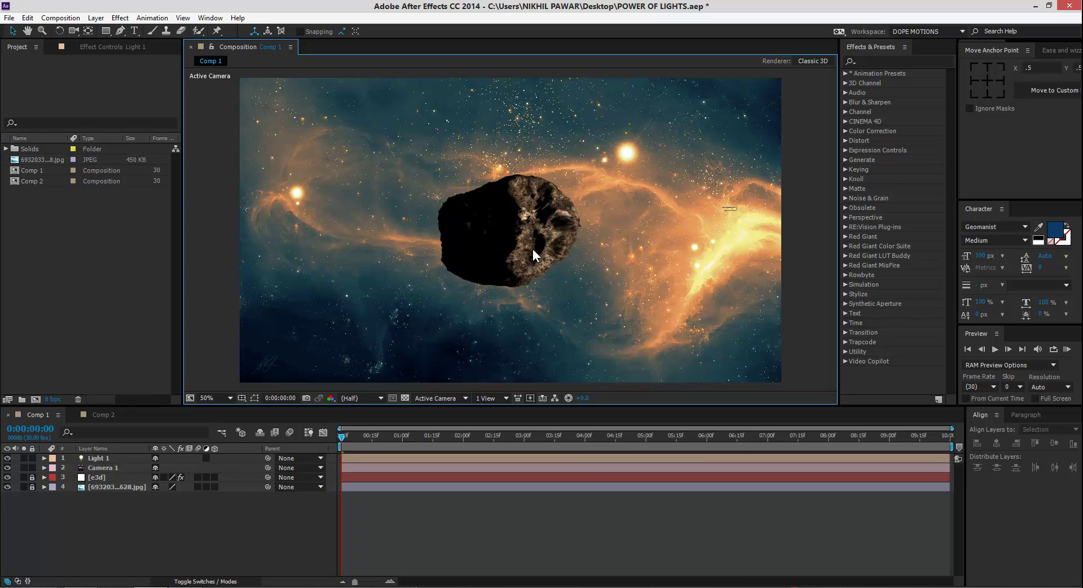
Step: Add Light 2 as a Parallel light coloured with a grey-teal sampled from the background
{"action": "right_click", "coordinate": [149, 536]}
{"action": "mouse_move", "coordinate": [221, 415]}
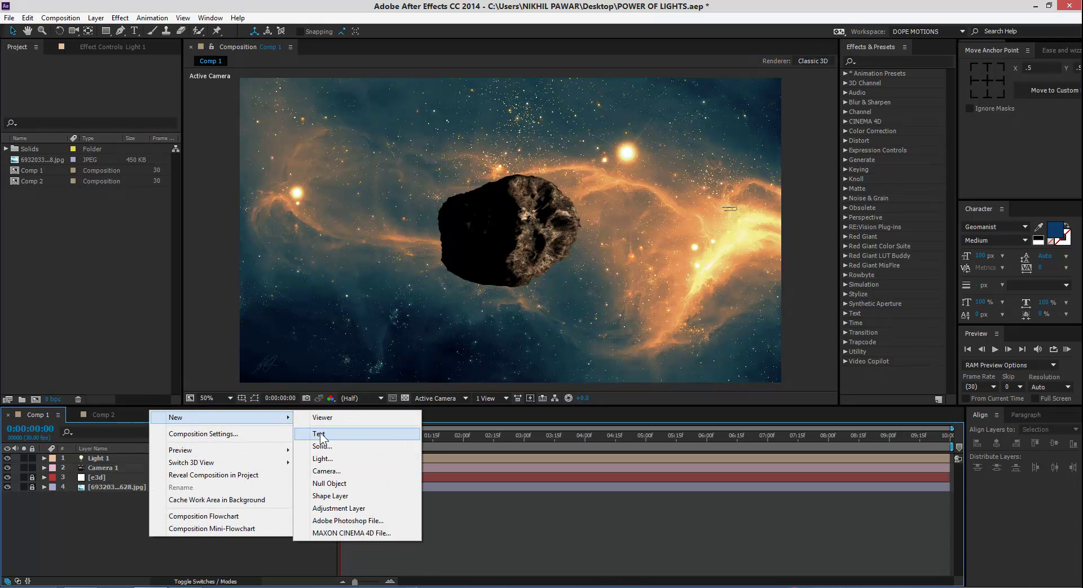
{"action": "left_click", "coordinate": [331, 460]}
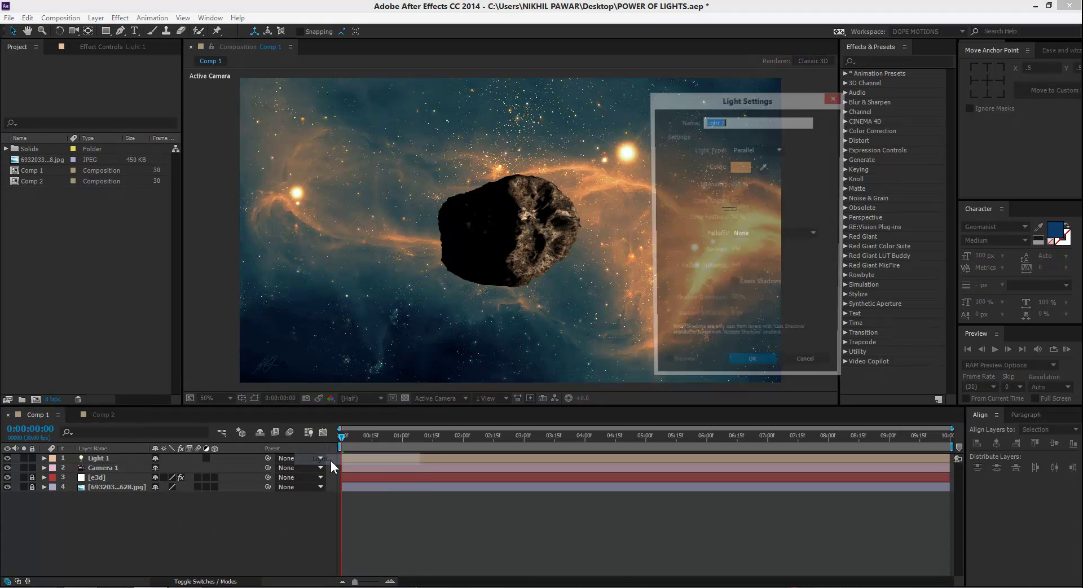
{"action": "left_click", "coordinate": [764, 166]}
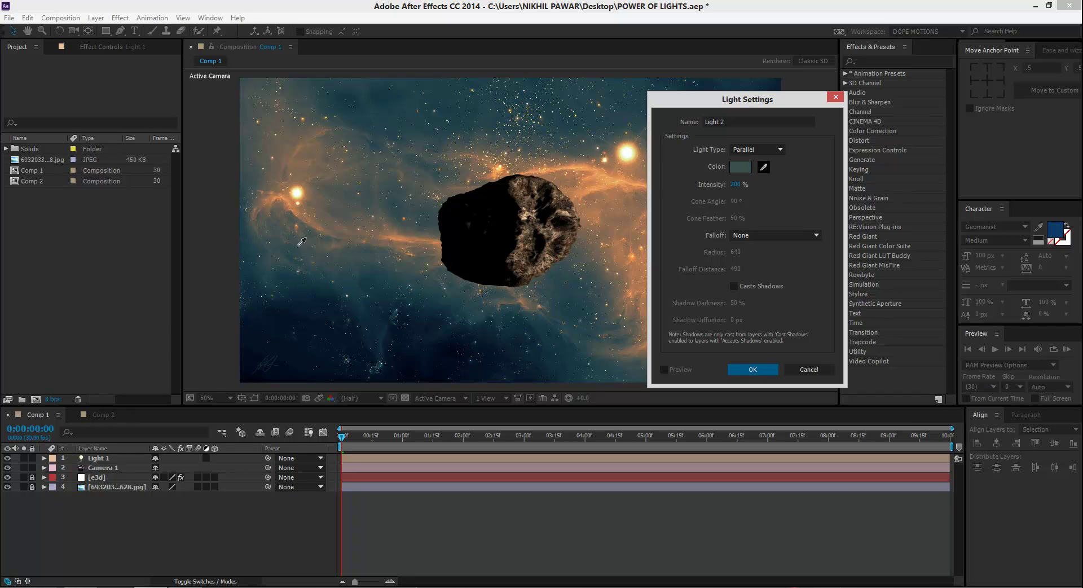
{"action": "left_click", "coordinate": [347, 263]}
{"action": "left_click", "coordinate": [752, 370]}
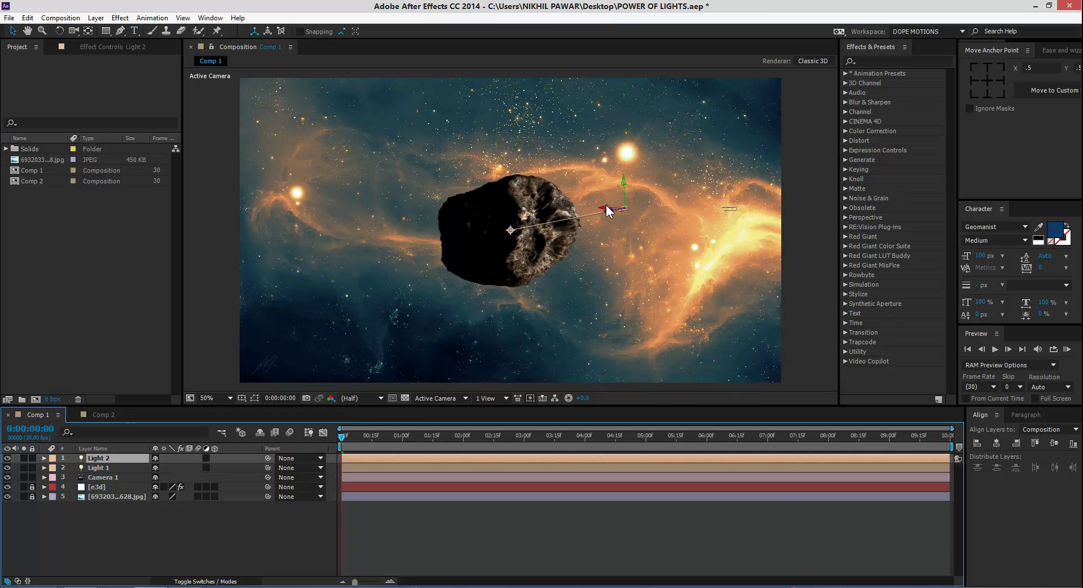
Step: Place Light 2 left of the asteroid and aim its point of interest to the right
{"action": "left_click_drag", "start_coordinate": [618, 210], "coordinate": [325, 228]}
{"action": "left_click", "coordinate": [407, 224]}
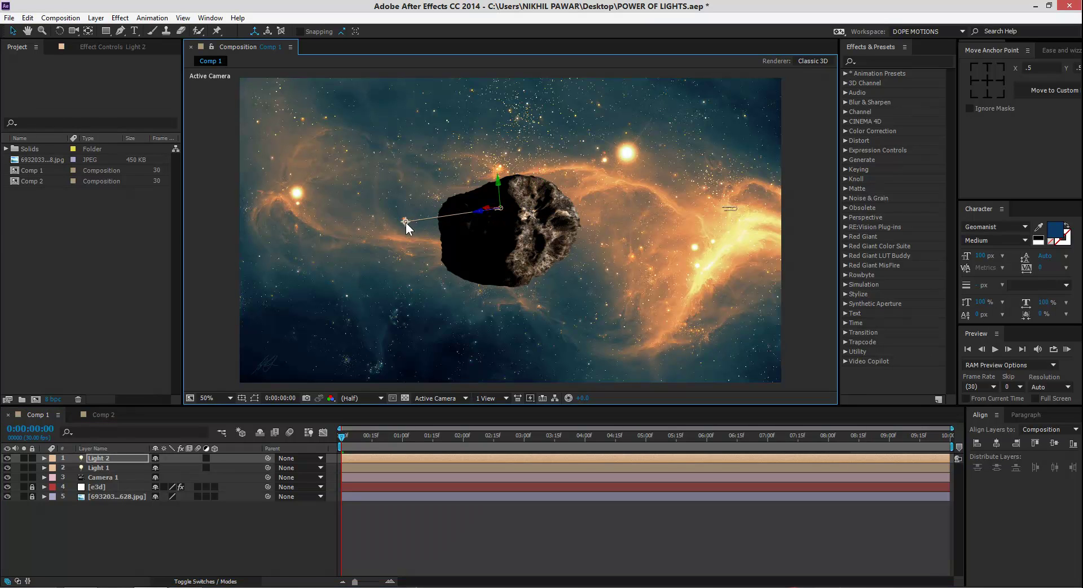
{"action": "left_click_drag", "start_coordinate": [438, 224], "coordinate": [549, 238]}
{"action": "left_click_drag", "start_coordinate": [623, 238], "coordinate": [738, 222]}
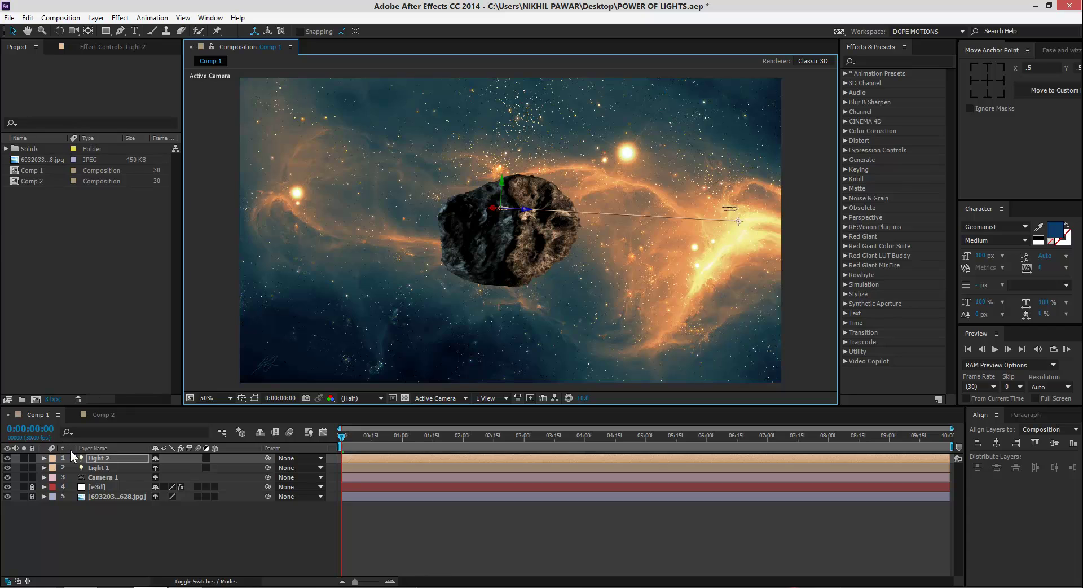
Step: Set Light 2's intensity to 100% and collapse its light options
{"action": "left_click", "coordinate": [97, 460]}
{"action": "key", "text": "a"}
{"action": "key", "text": "a"}
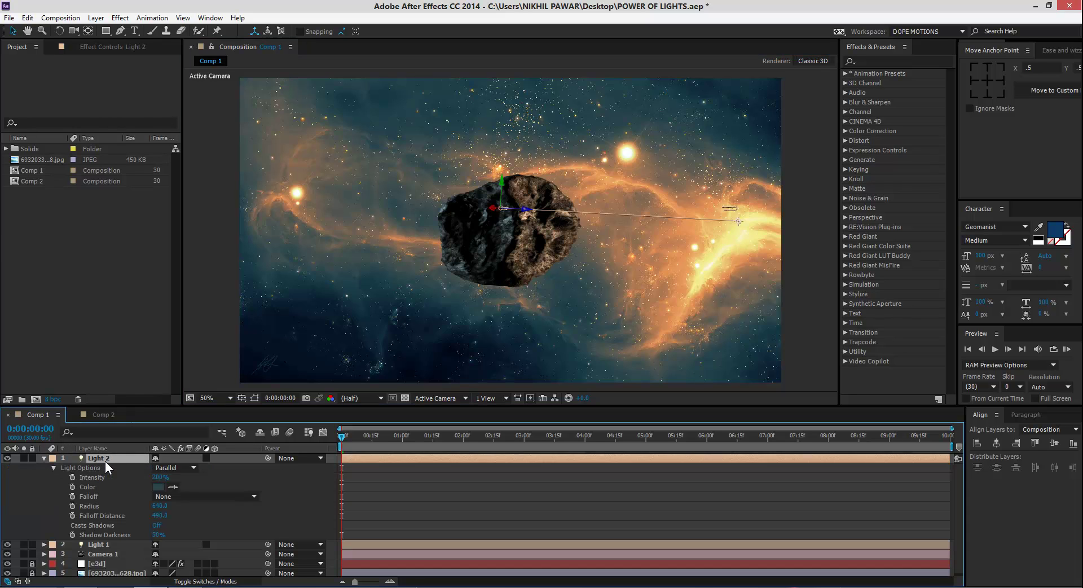
{"action": "left_click", "coordinate": [161, 477]}
{"action": "type", "text": "1"}
{"action": "left_click", "coordinate": [236, 471]}
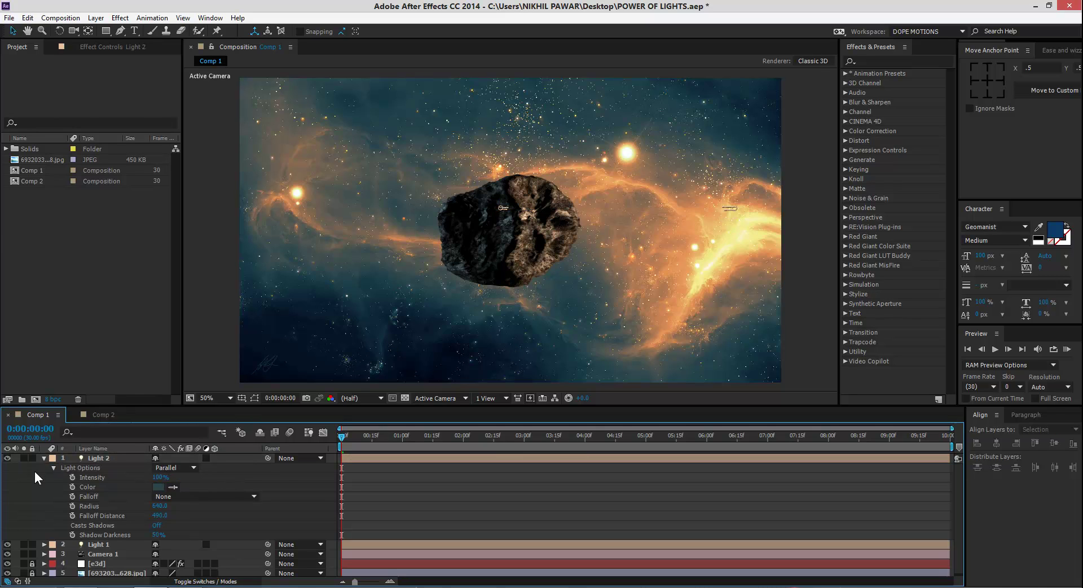
{"action": "left_click", "coordinate": [44, 458]}
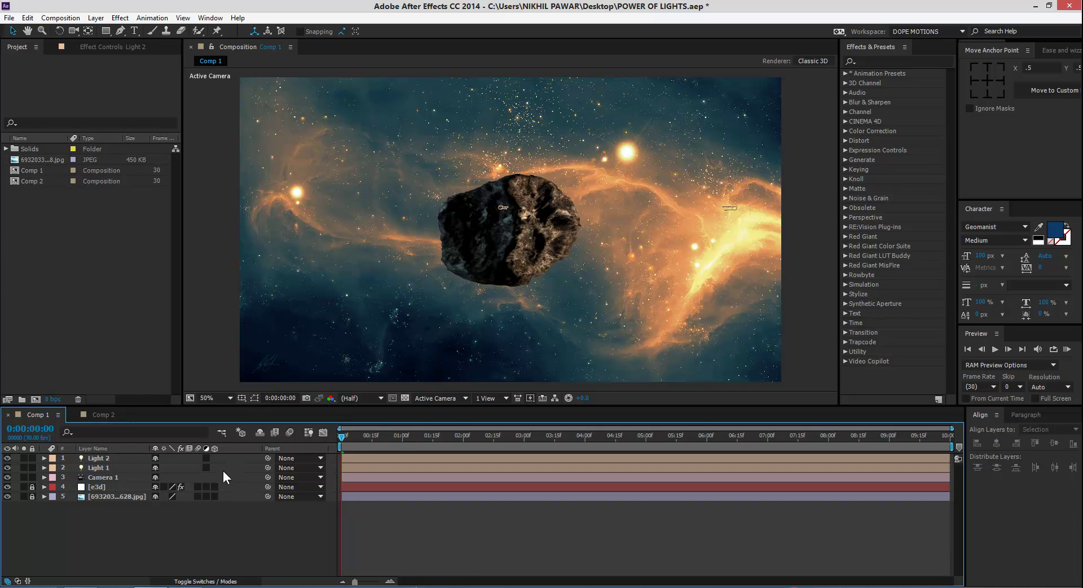
Step: Create Light 3 as an Ambient light with a pale peach colour sampled from the comp
{"action": "right_click", "coordinate": [184, 528]}
{"action": "mouse_move", "coordinate": [260, 412]}
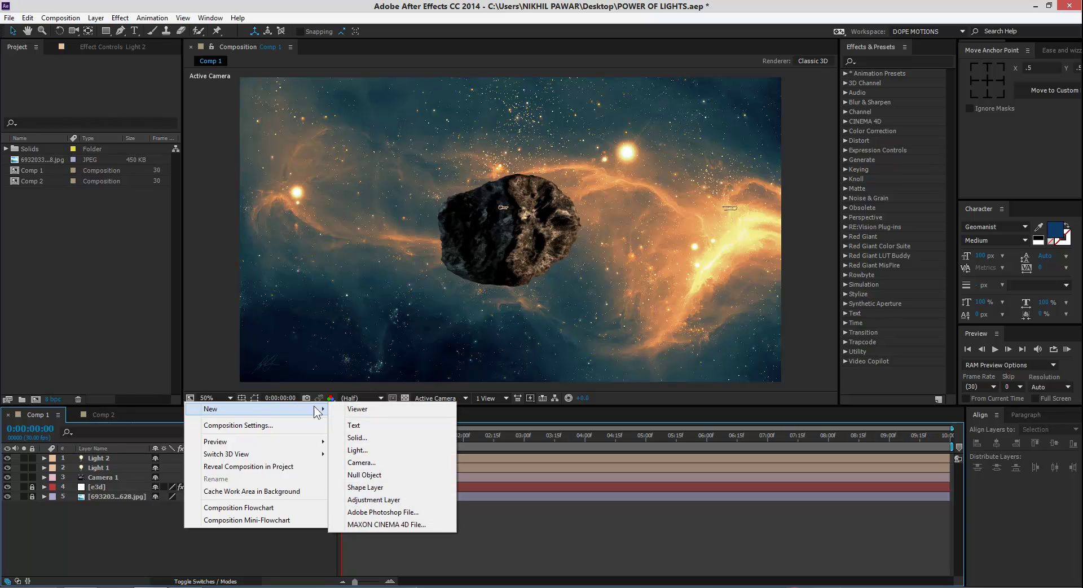
{"action": "left_click", "coordinate": [366, 438]}
{"action": "key", "text": "Escape"}
{"action": "right_click", "coordinate": [207, 538]}
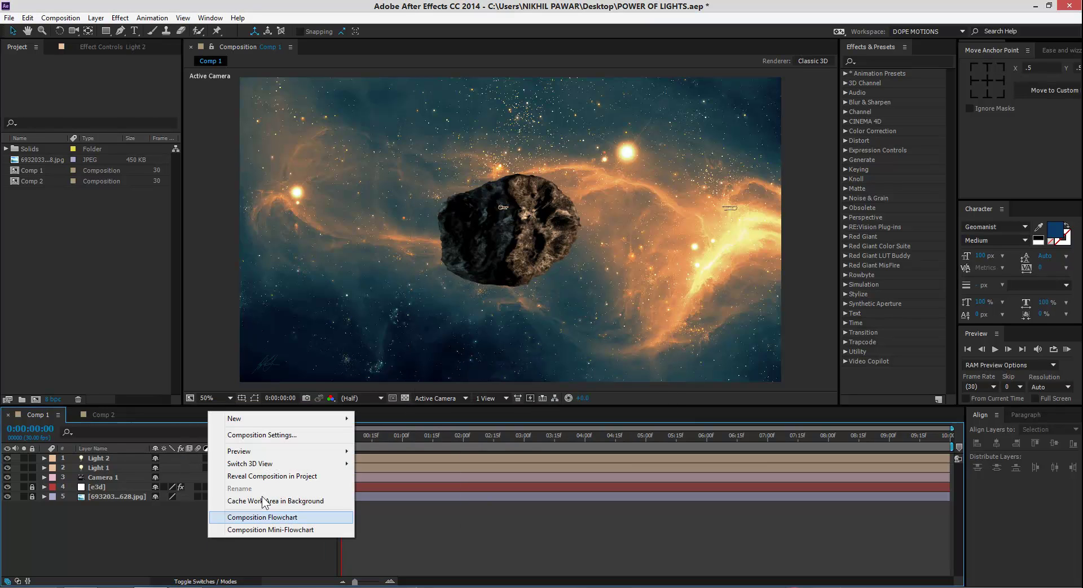
{"action": "mouse_move", "coordinate": [282, 418]}
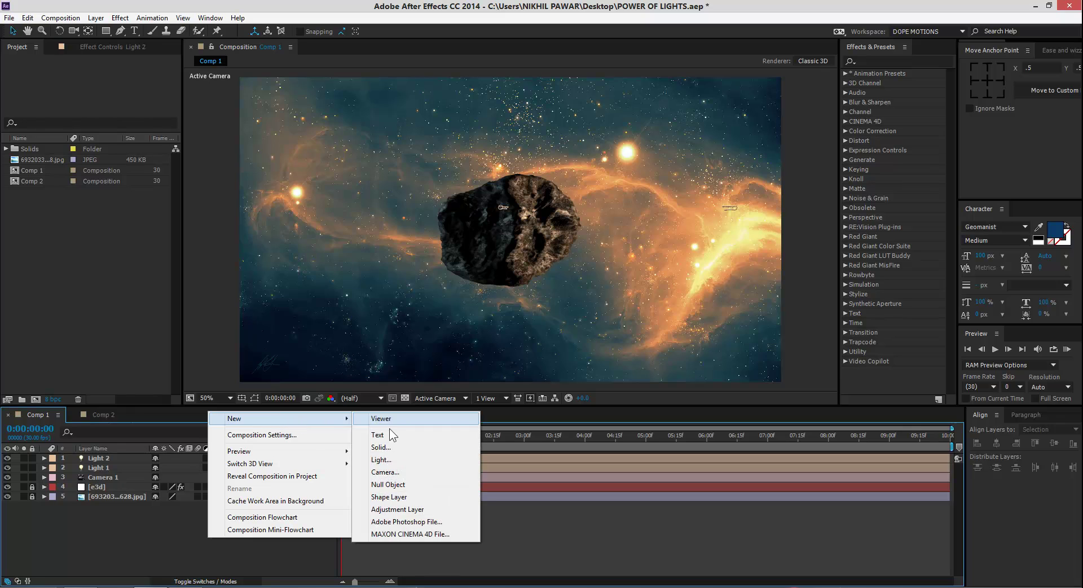
{"action": "left_click", "coordinate": [391, 459]}
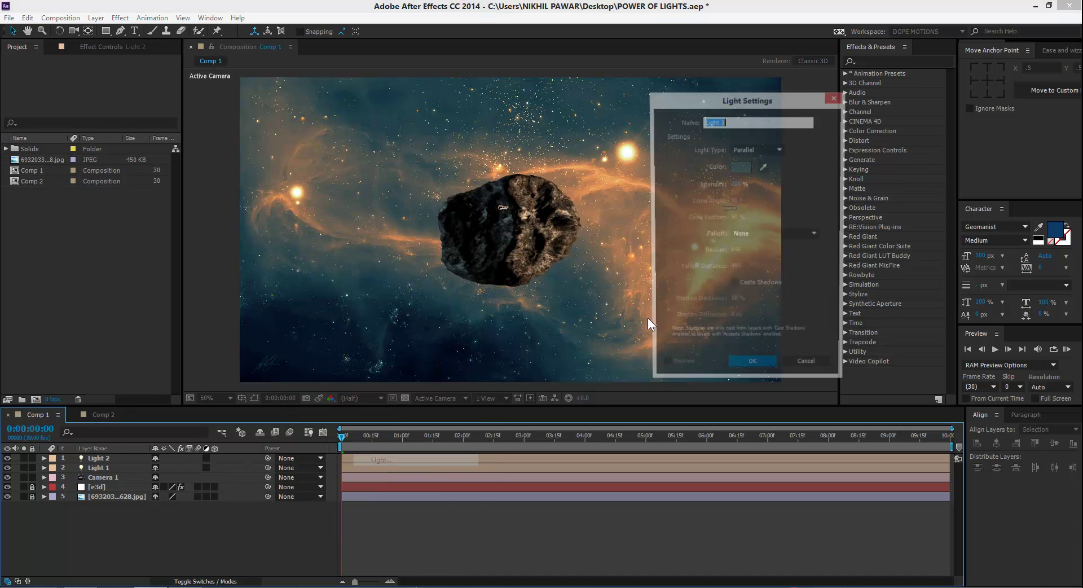
{"action": "left_click", "coordinate": [760, 147]}
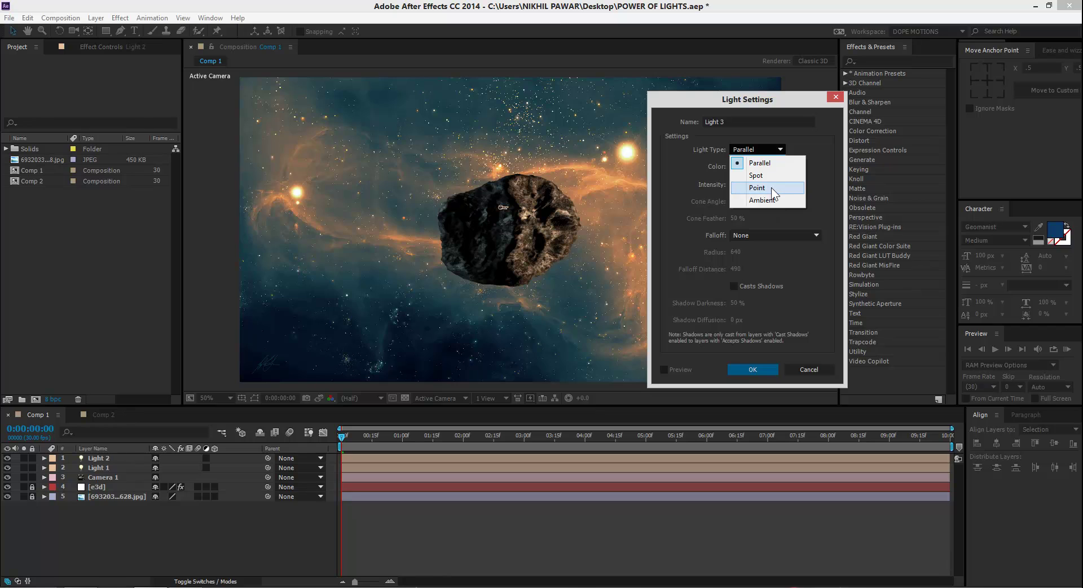
{"action": "left_click", "coordinate": [772, 199]}
{"action": "left_click", "coordinate": [764, 166]}
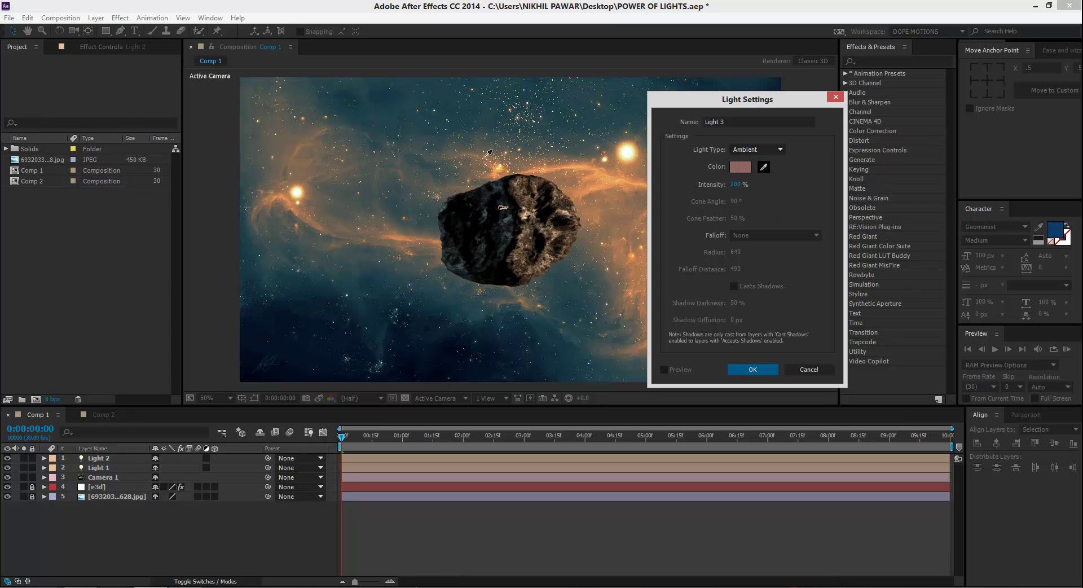
{"action": "left_click", "coordinate": [485, 166]}
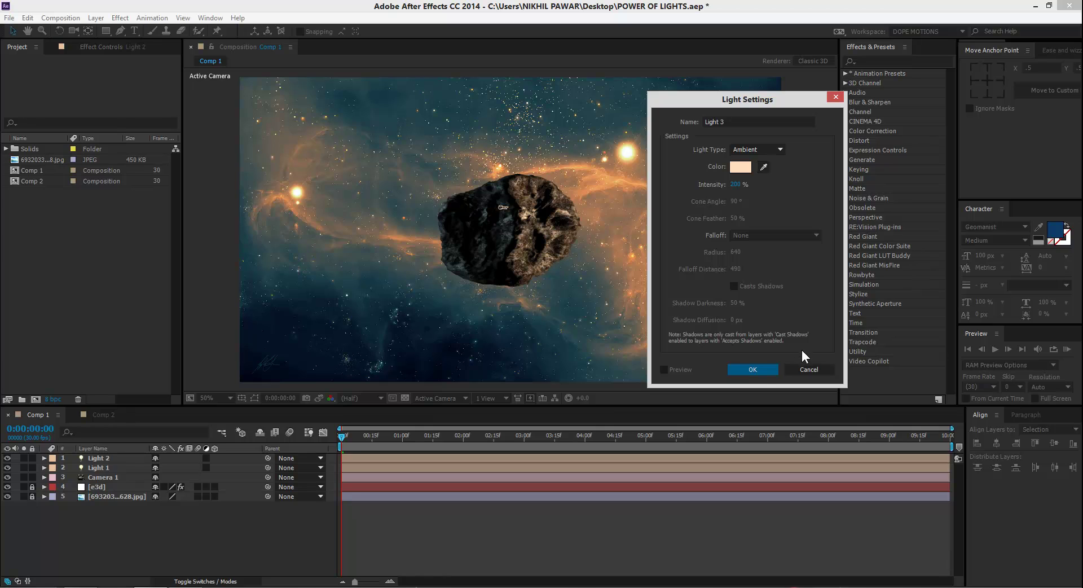
{"action": "left_click", "coordinate": [772, 368]}
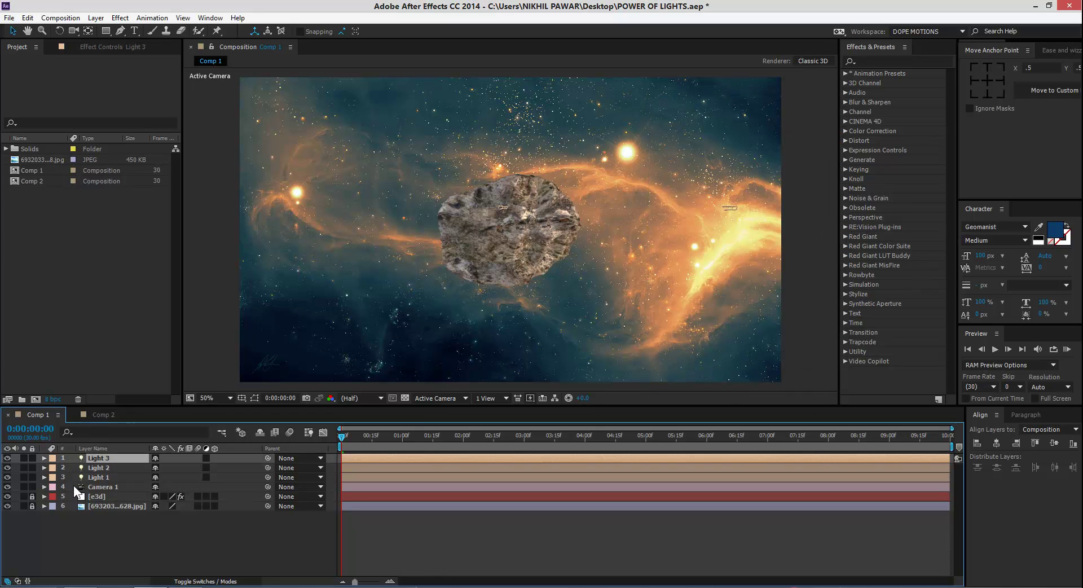
Step: Set Light 3's intensity to 10%, zoom in, and toggle it off and on to compare
{"action": "key", "text": "a"}
{"action": "key", "text": "a"}
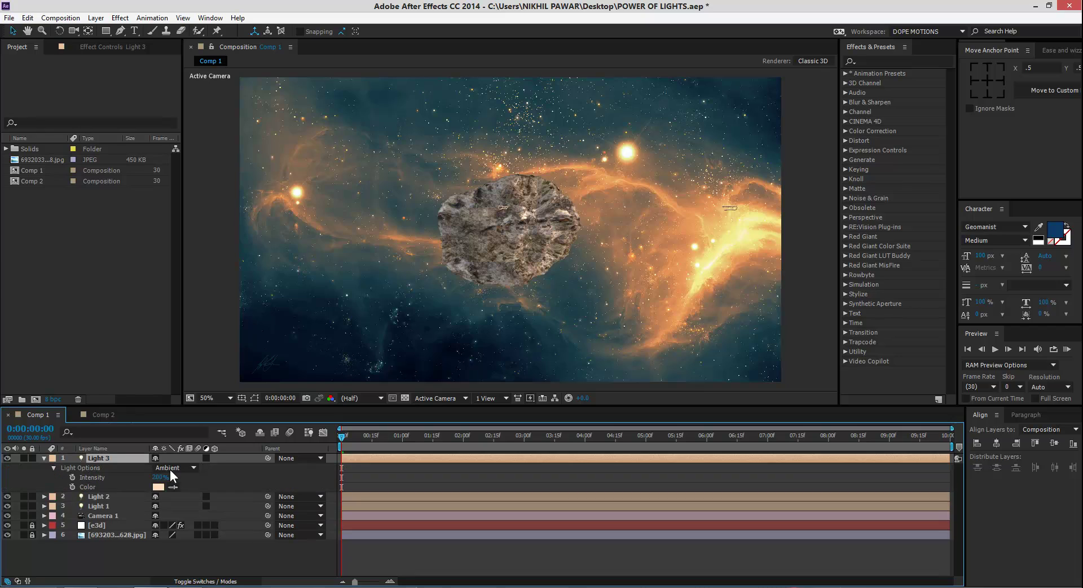
{"action": "left_click", "coordinate": [156, 477]}
{"action": "type", "text": "10"}
{"action": "left_click", "coordinate": [234, 480]}
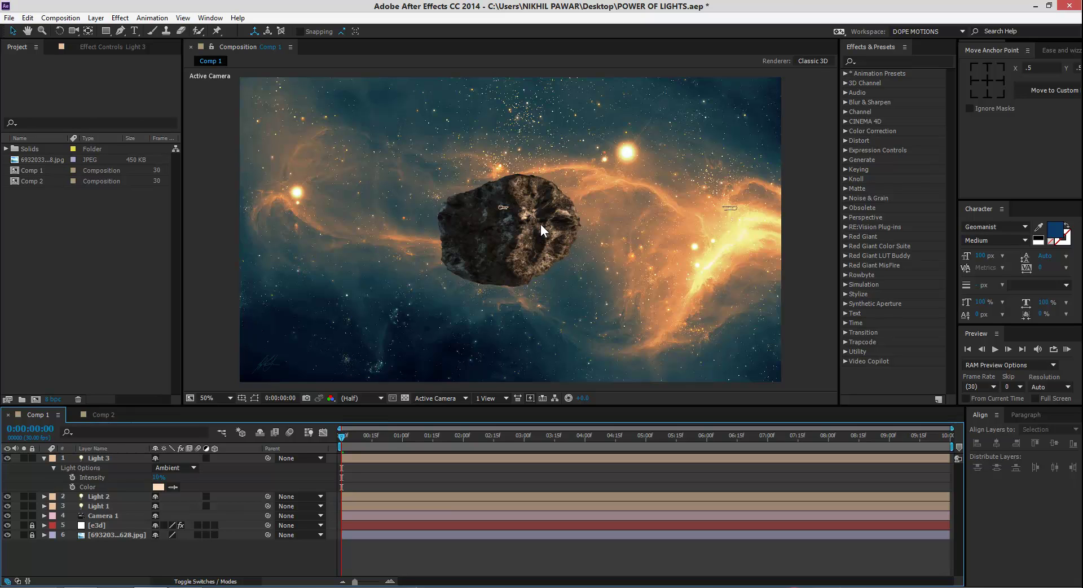
{"action": "key", "text": "period"}
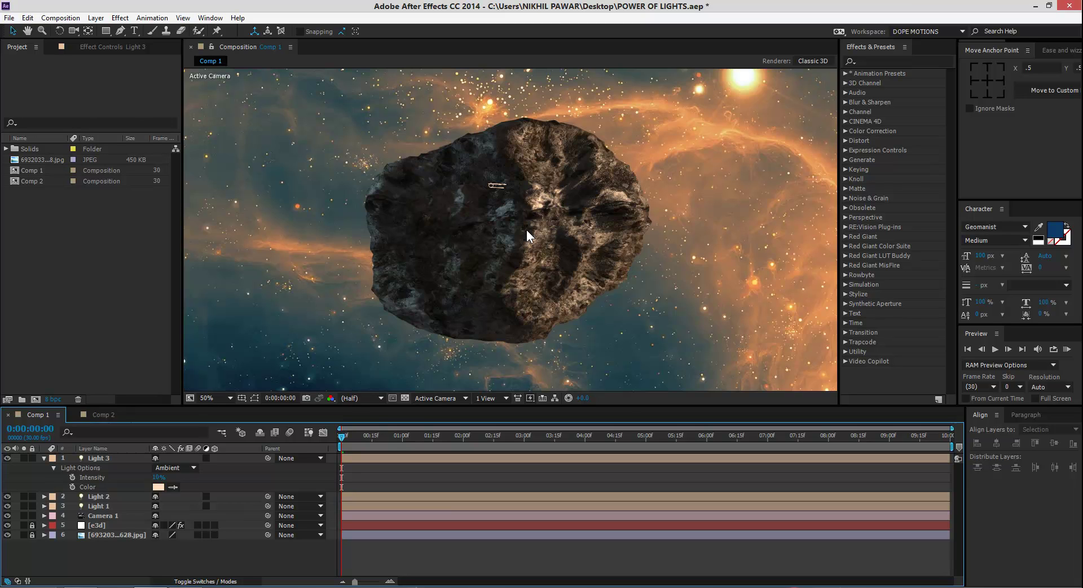
{"action": "left_click", "coordinate": [7, 458]}
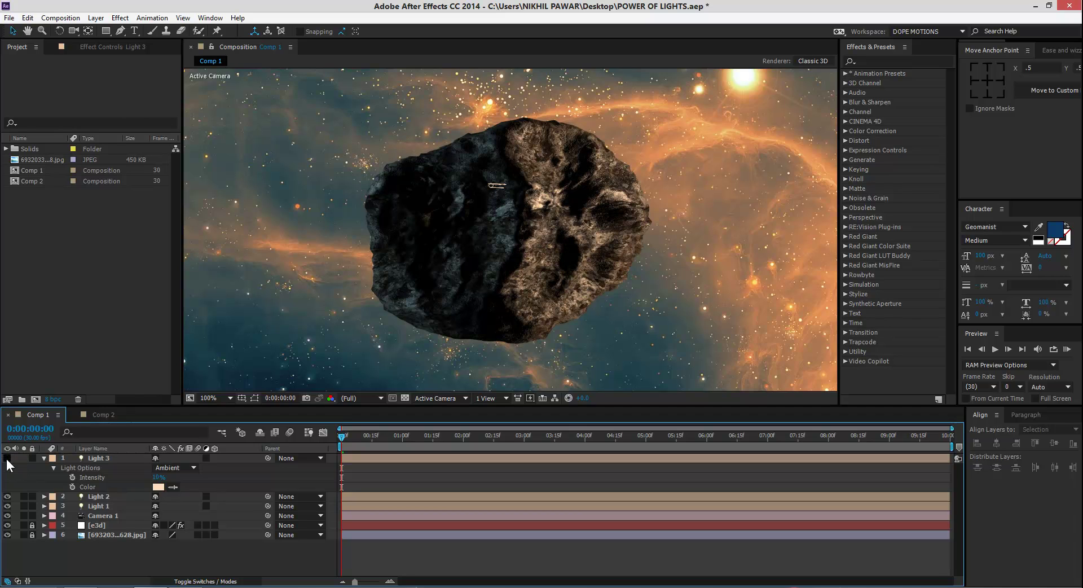
{"action": "left_click", "coordinate": [6, 458]}
{"action": "left_click", "coordinate": [6, 458]}
{"action": "left_click", "coordinate": [7, 458]}
Step: Lower Light 3's intensity to 5%, compare it on and off, and collapse its options
{"action": "left_click", "coordinate": [159, 478]}
{"action": "type", "text": "5"}
{"action": "key", "text": "Return"}
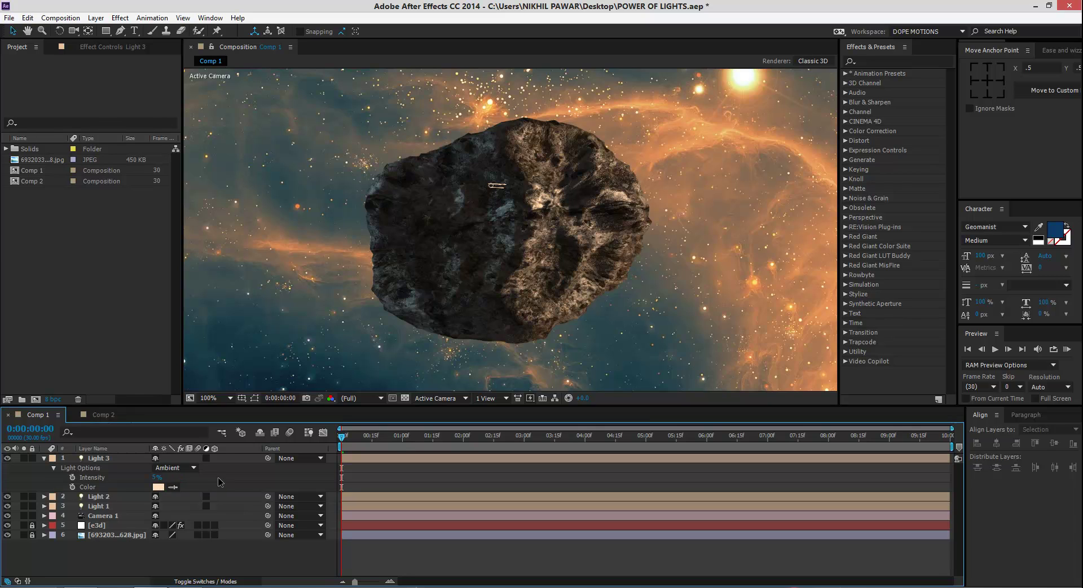
{"action": "left_click", "coordinate": [7, 458]}
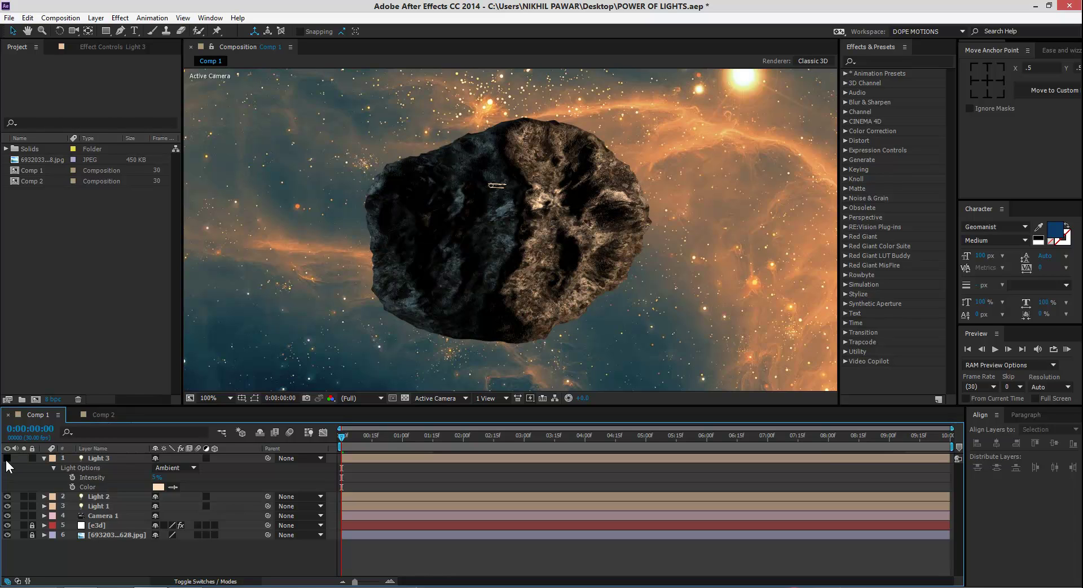
{"action": "left_click", "coordinate": [8, 458]}
{"action": "scroll", "coordinate": [478, 300], "scroll_direction": "down", "scroll_amount": 2}
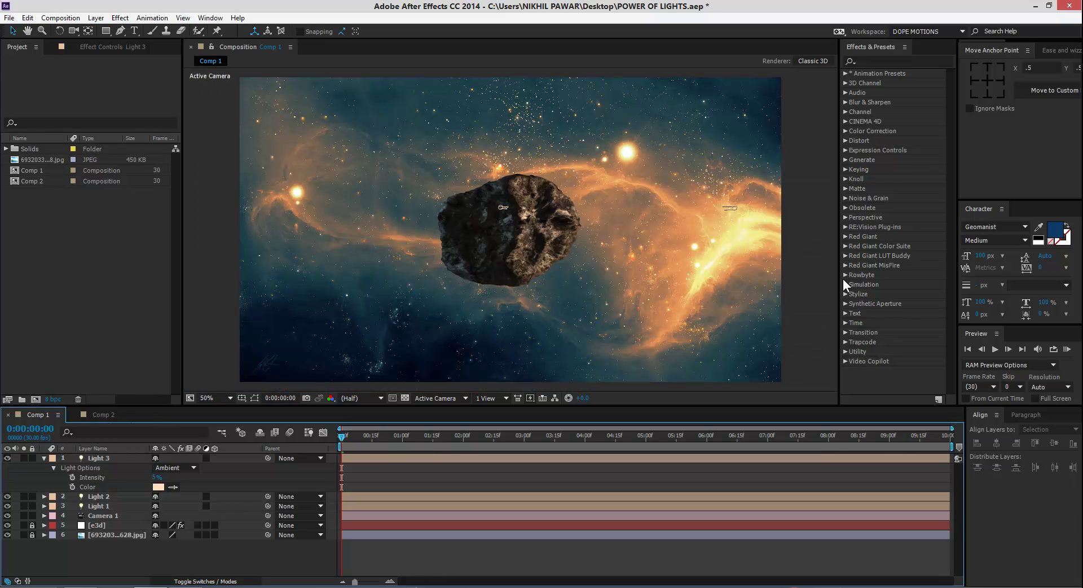
{"action": "left_click", "coordinate": [822, 288]}
{"action": "left_click", "coordinate": [145, 547]}
{"action": "left_click", "coordinate": [43, 458]}
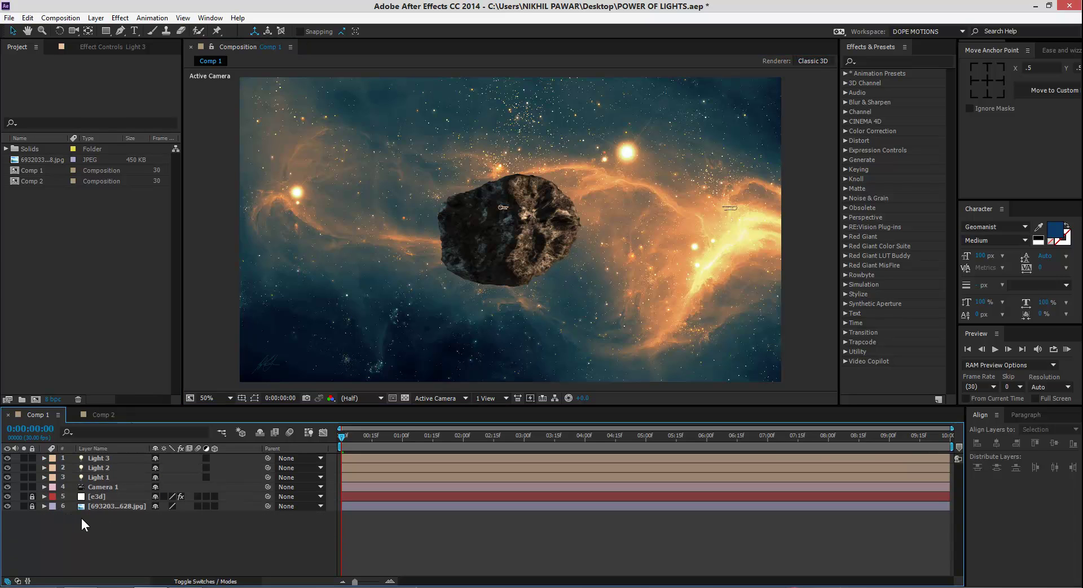
Step: Add Light 4 as a Parallel light and aim it horizontally across the asteroid
{"action": "right_click", "coordinate": [113, 532]}
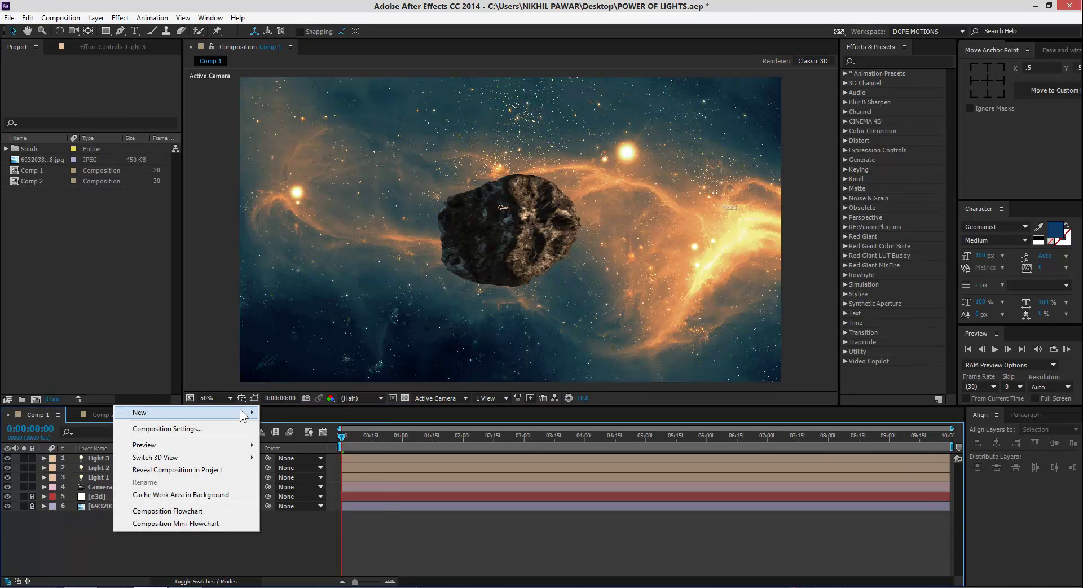
{"action": "mouse_move", "coordinate": [246, 413]}
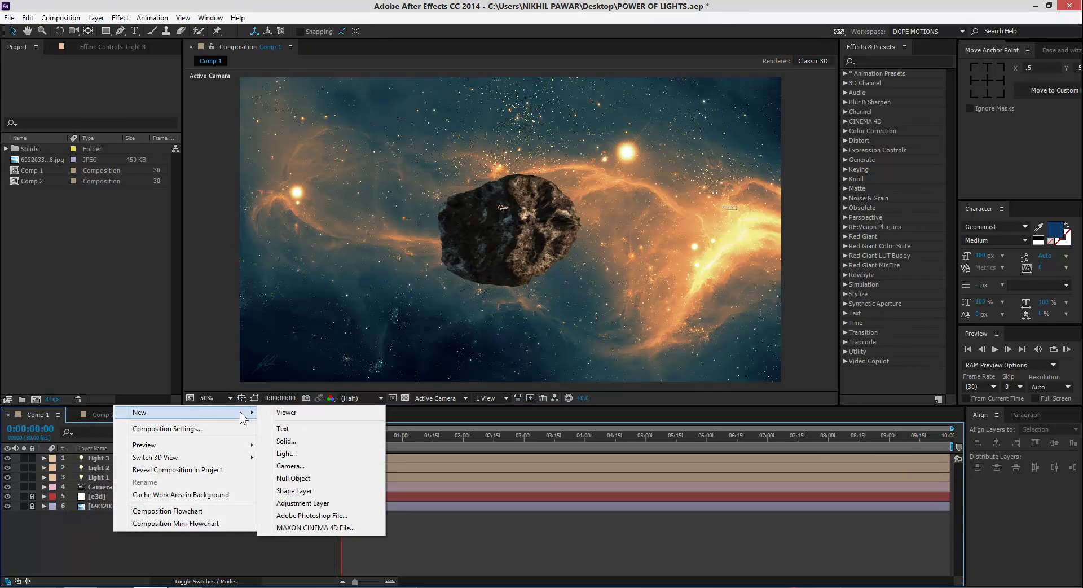
{"action": "left_click", "coordinate": [286, 453]}
{"action": "left_click", "coordinate": [780, 149]}
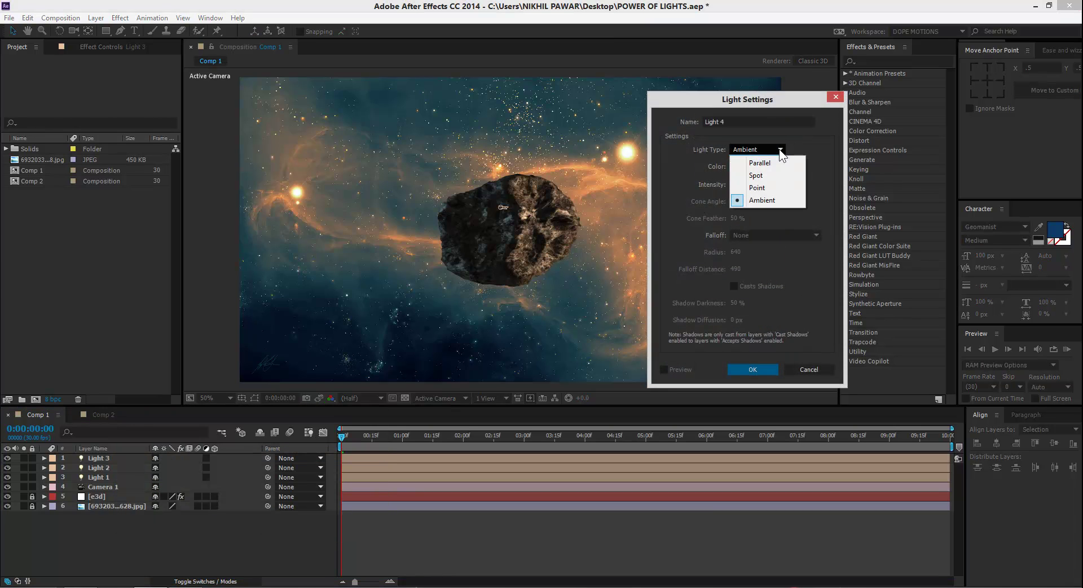
{"action": "left_click", "coordinate": [762, 163]}
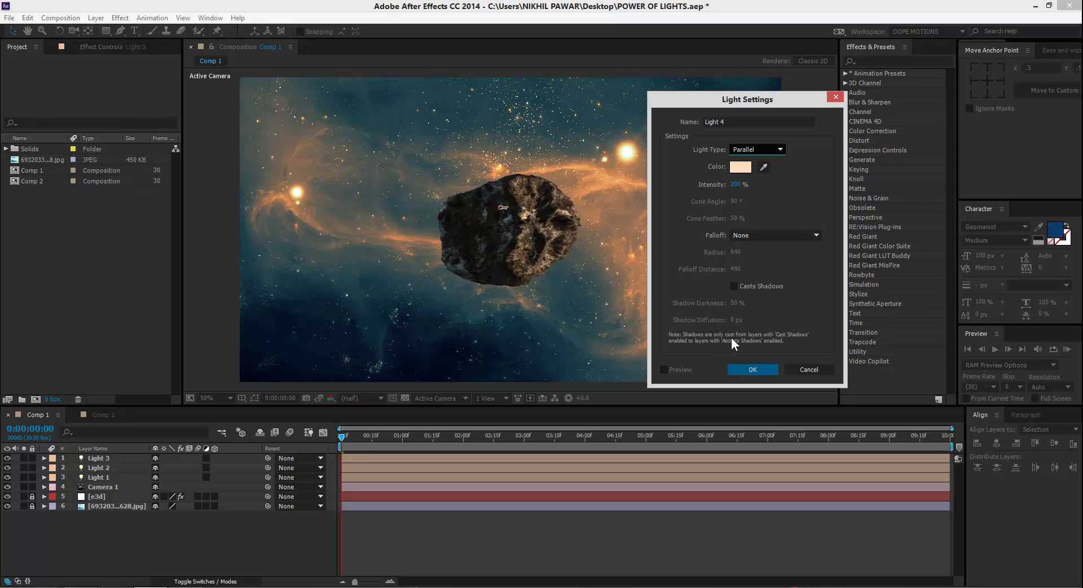
{"action": "left_click", "coordinate": [752, 369]}
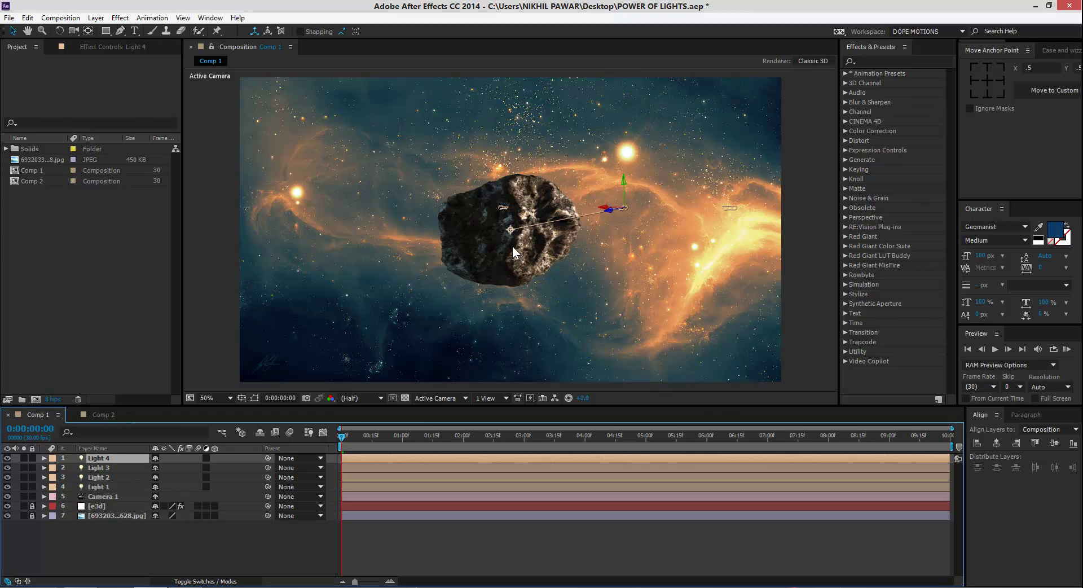
{"action": "left_click_drag", "start_coordinate": [510, 229], "coordinate": [776, 207]}
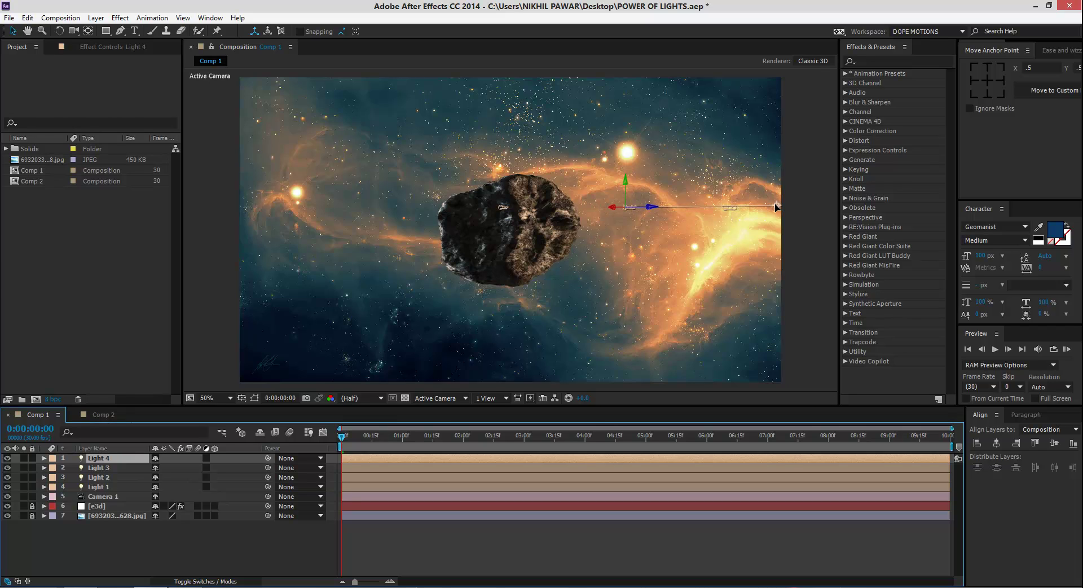
{"action": "left_click", "coordinate": [801, 269]}
{"action": "key", "text": "slash"}
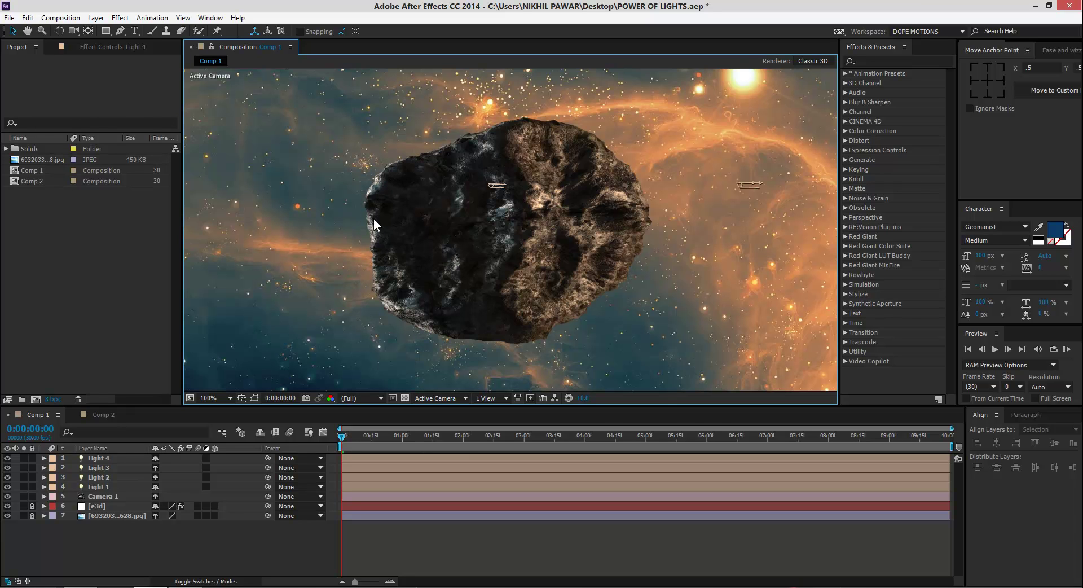
{"action": "left_click", "coordinate": [7, 458]}
{"action": "left_click", "coordinate": [8, 458]}
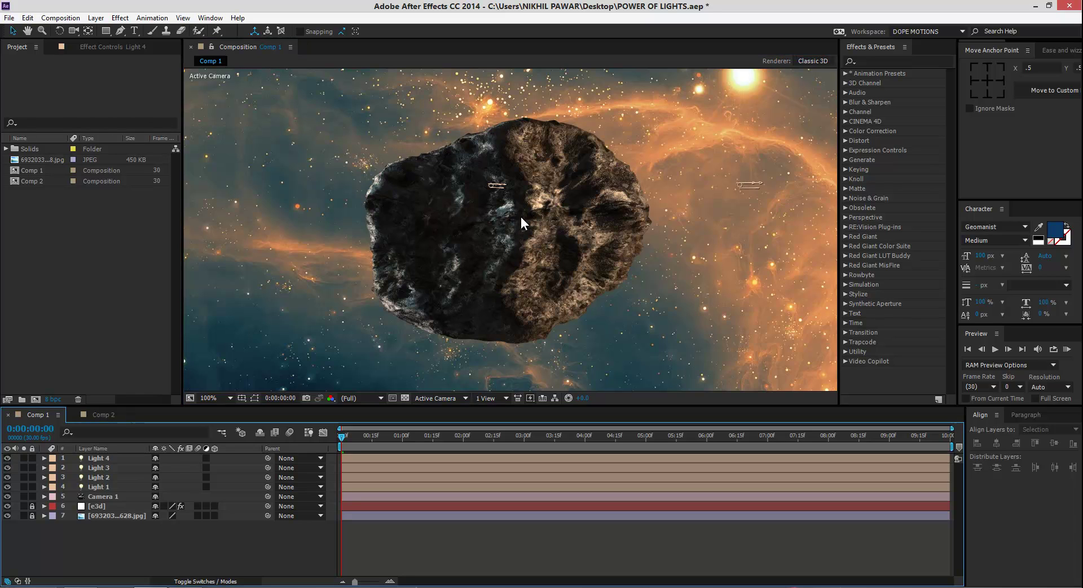
{"action": "key", "text": "comma"}
{"action": "left_click", "coordinate": [791, 306]}
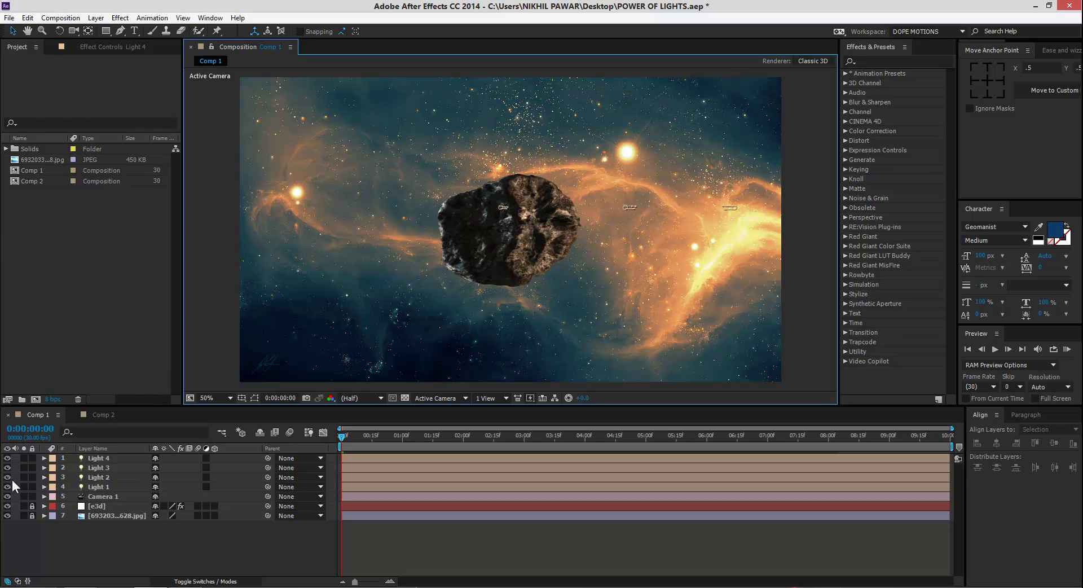
{"action": "mouse_move", "coordinate": [7, 486]}
{"action": "left_mouse_down"}
{"action": "mouse_move", "coordinate": [7, 461]}
{"action": "mouse_move", "coordinate": [8, 487]}
{"action": "left_mouse_up"}
{"action": "left_click", "coordinate": [784, 248]}
{"action": "key", "text": "c"}
{"action": "mouse_move", "coordinate": [493, 238]}
{"action": "left_mouse_down"}
{"action": "mouse_move", "coordinate": [455, 241]}
{"action": "mouse_move", "coordinate": [604, 225]}
{"action": "mouse_move", "coordinate": [478, 239]}
{"action": "left_mouse_up"}
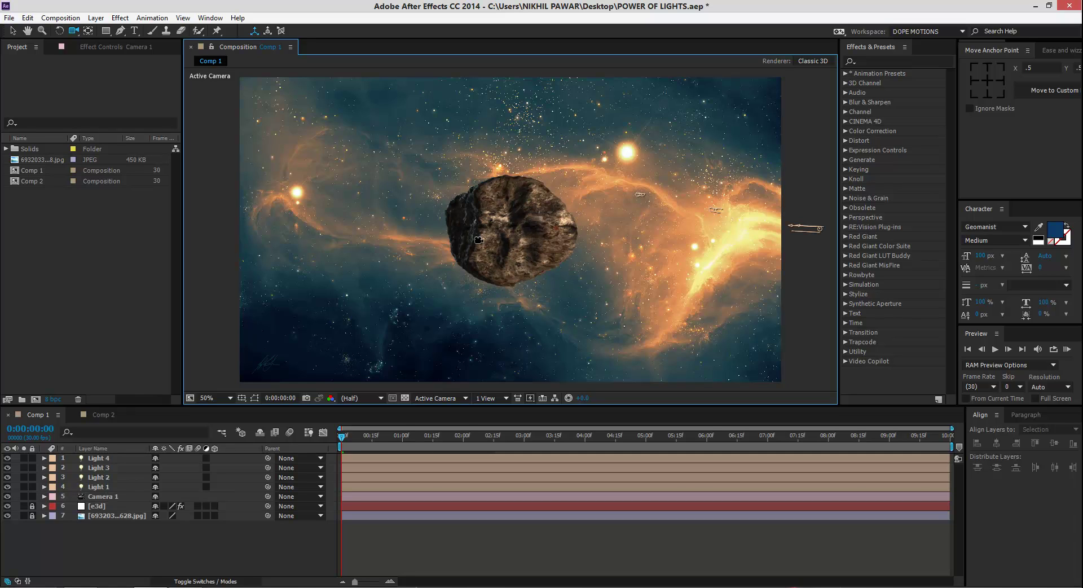
{"action": "left_click", "coordinate": [13, 31]}
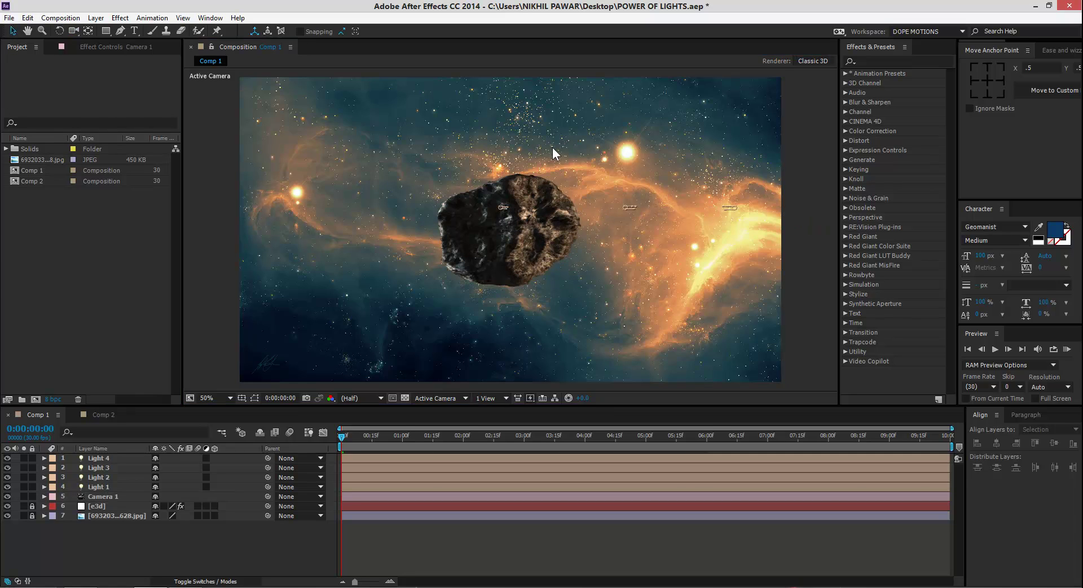
{"action": "left_click", "coordinate": [128, 495]}
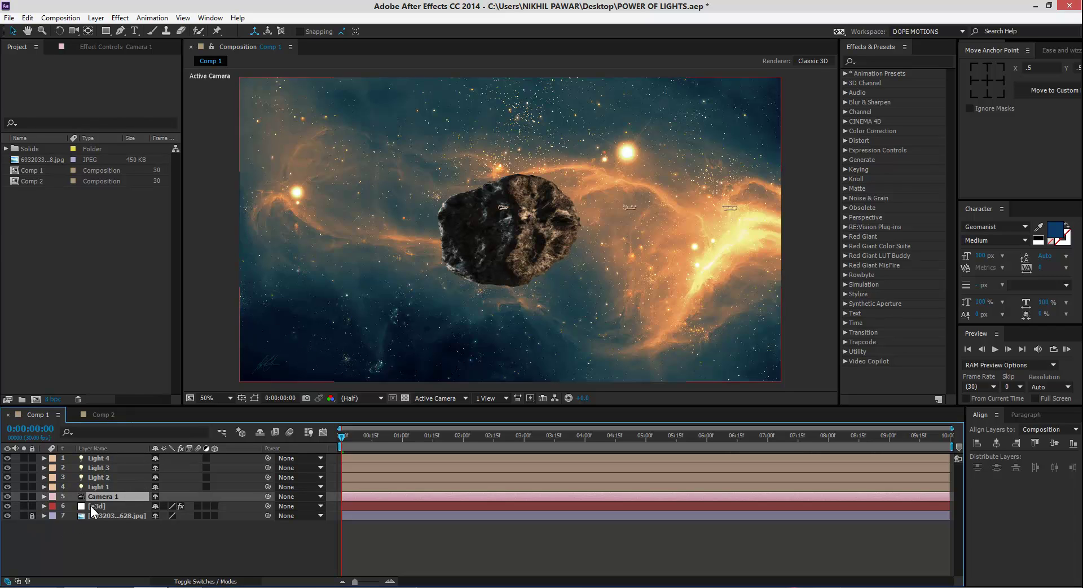
Step: Turn the e3d asteroid's Element Group 1 Y Rotation to 2x+49.0° to show a new face
{"action": "left_click", "coordinate": [108, 503]}
{"action": "left_click", "coordinate": [114, 48]}
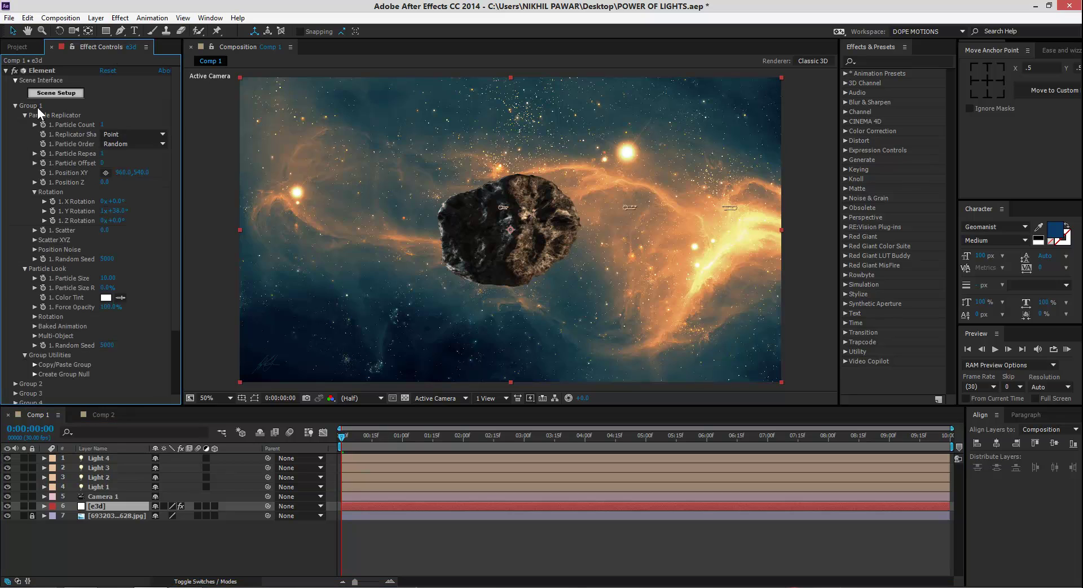
{"action": "left_click_drag", "start_coordinate": [113, 210], "coordinate": [316, 202]}
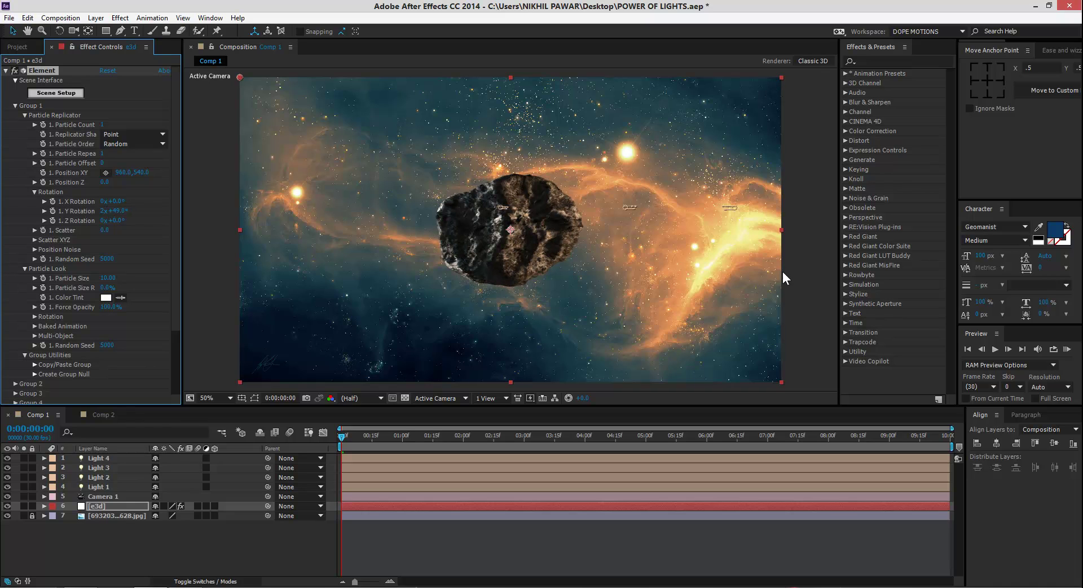
{"action": "left_click", "coordinate": [805, 283]}
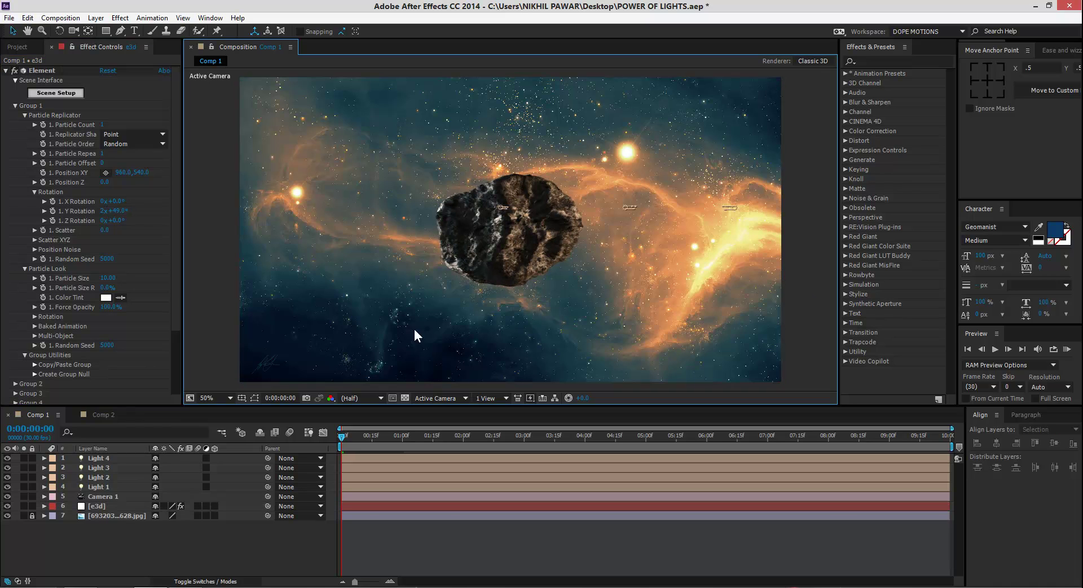
Step: In Comp 2, delete the four lights l p, r bl, l bl and r p
{"action": "left_click", "coordinate": [93, 414]}
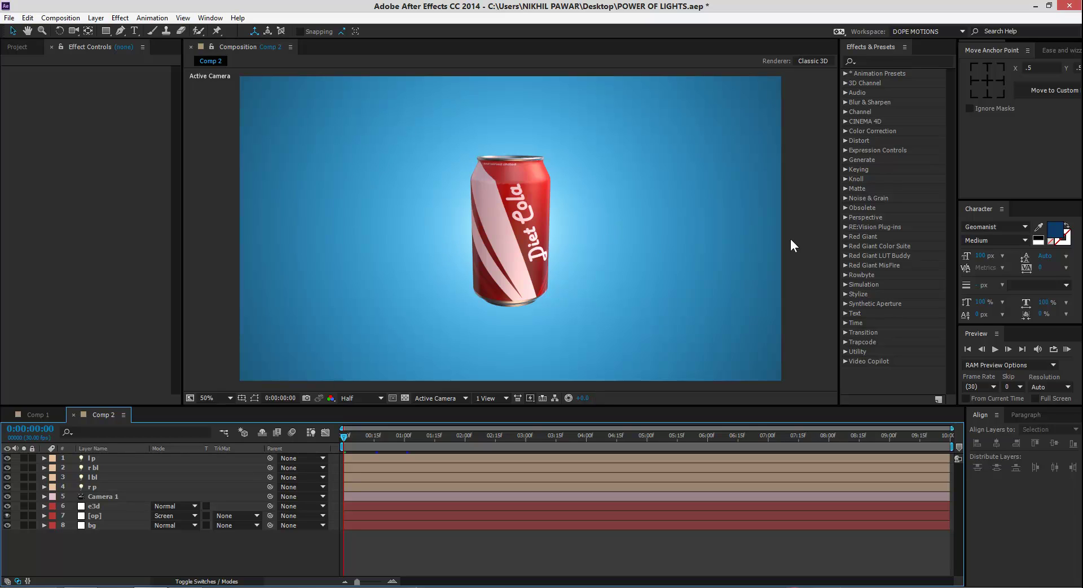
{"action": "left_click", "coordinate": [104, 486]}
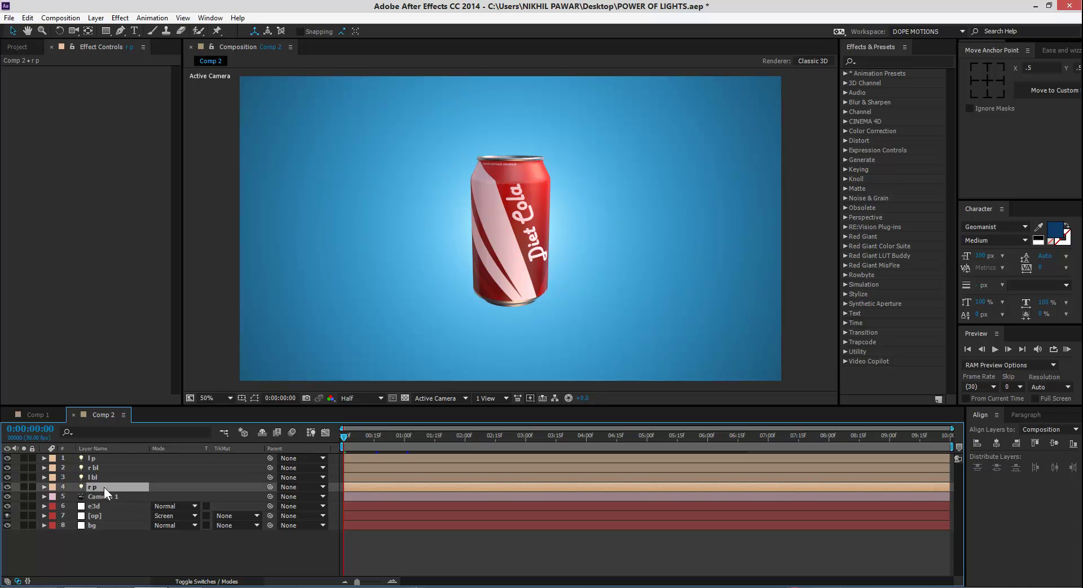
{"action": "left_click", "coordinate": [105, 457], "text": "shift"}
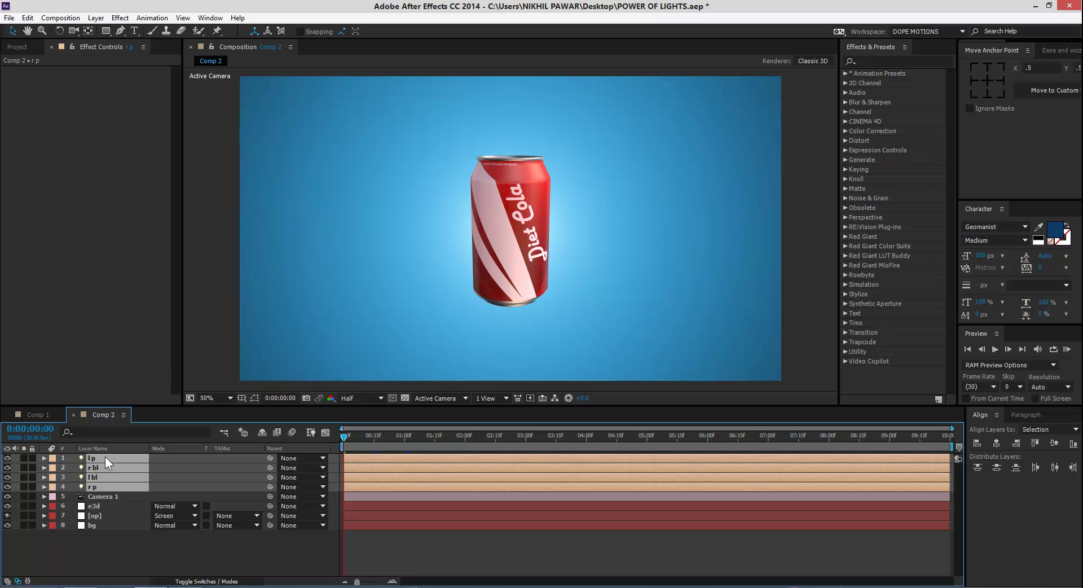
{"action": "key", "text": "Delete"}
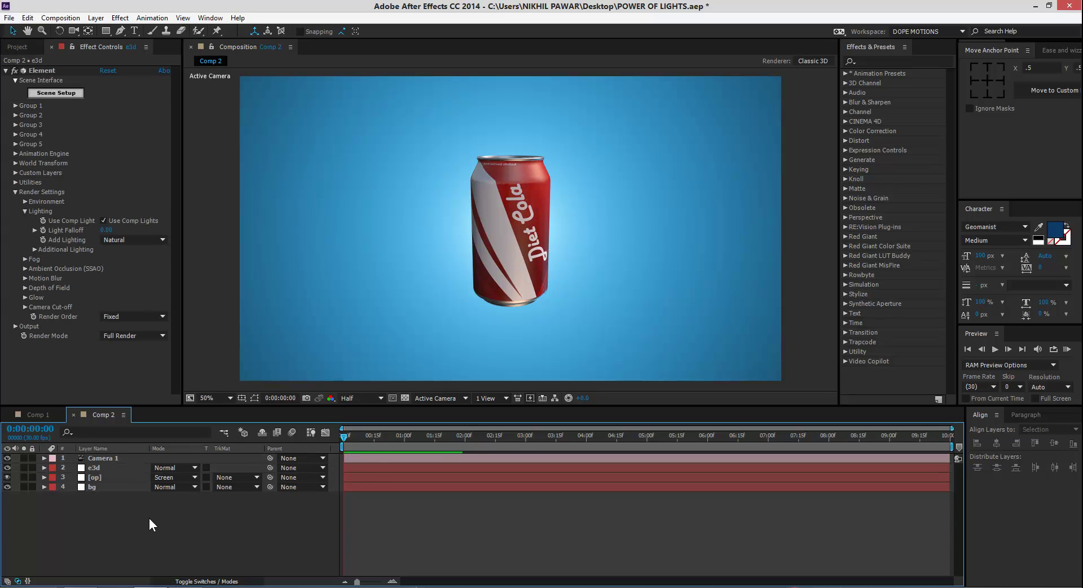
Step: Add Light 1, a parallel light at 200% with its colour sampled from the composition
{"action": "right_click", "coordinate": [110, 528]}
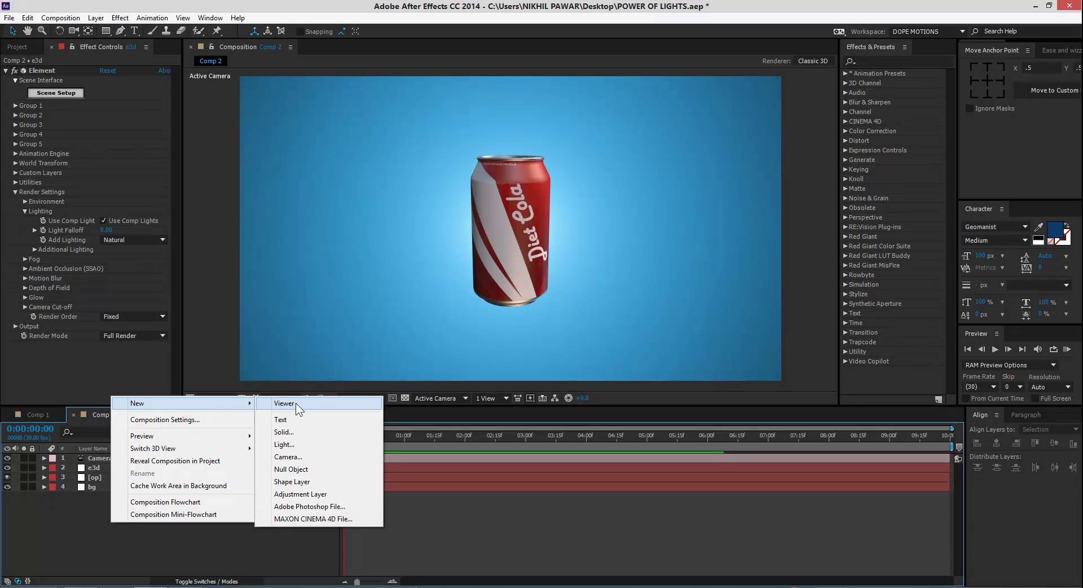
{"action": "left_click", "coordinate": [297, 446]}
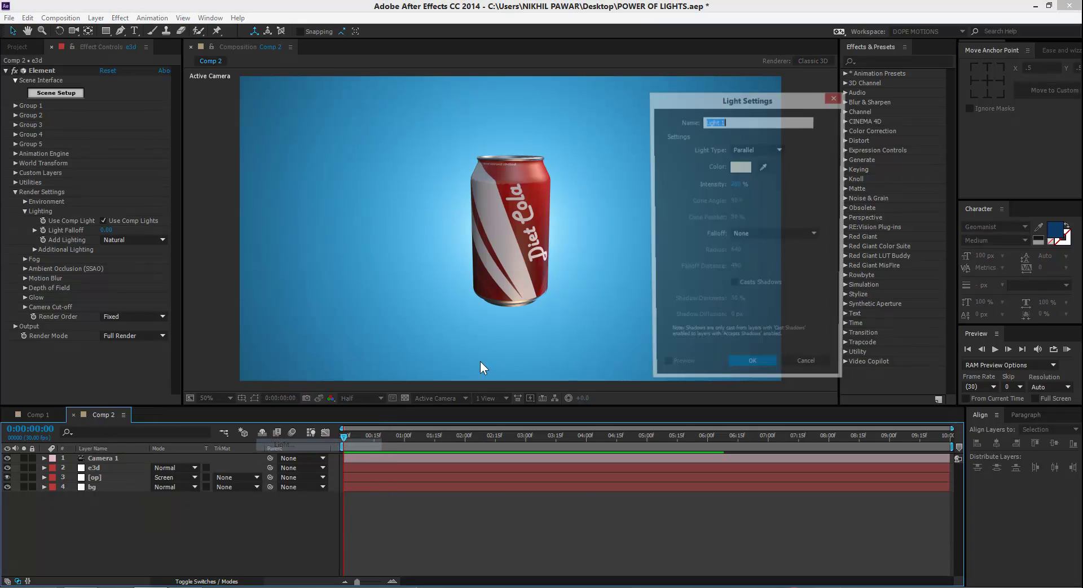
{"action": "left_click", "coordinate": [764, 166]}
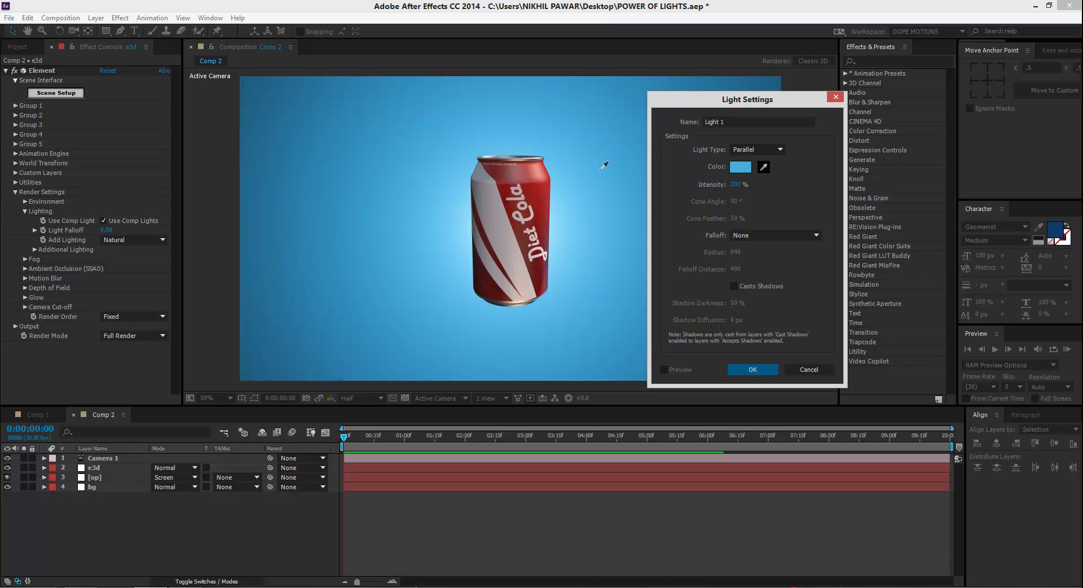
{"action": "left_click", "coordinate": [542, 168]}
{"action": "left_click", "coordinate": [736, 367]}
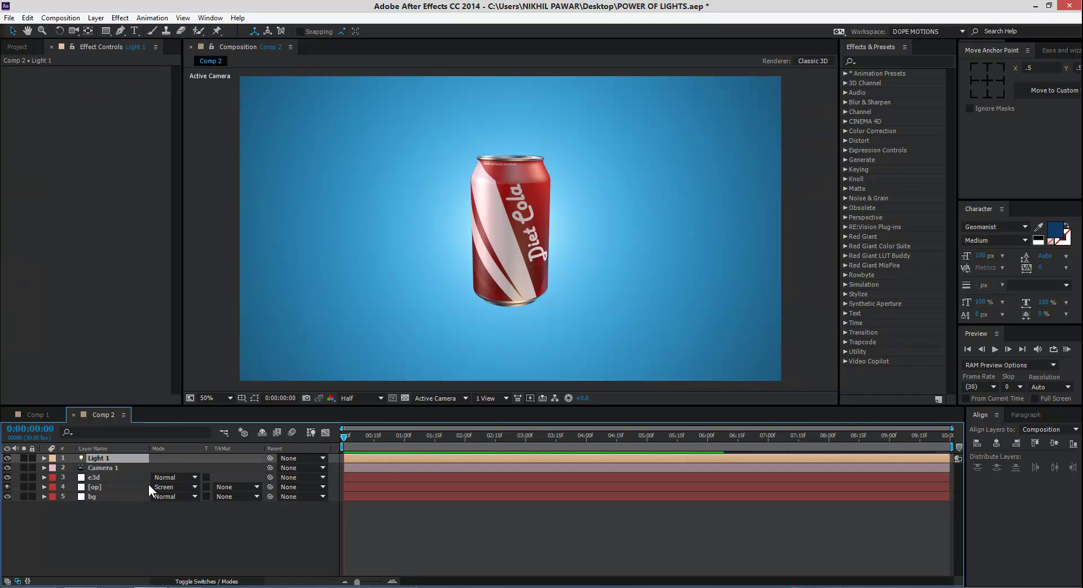
Step: Lock the e3d and bg layers
{"action": "left_click", "coordinate": [108, 457]}
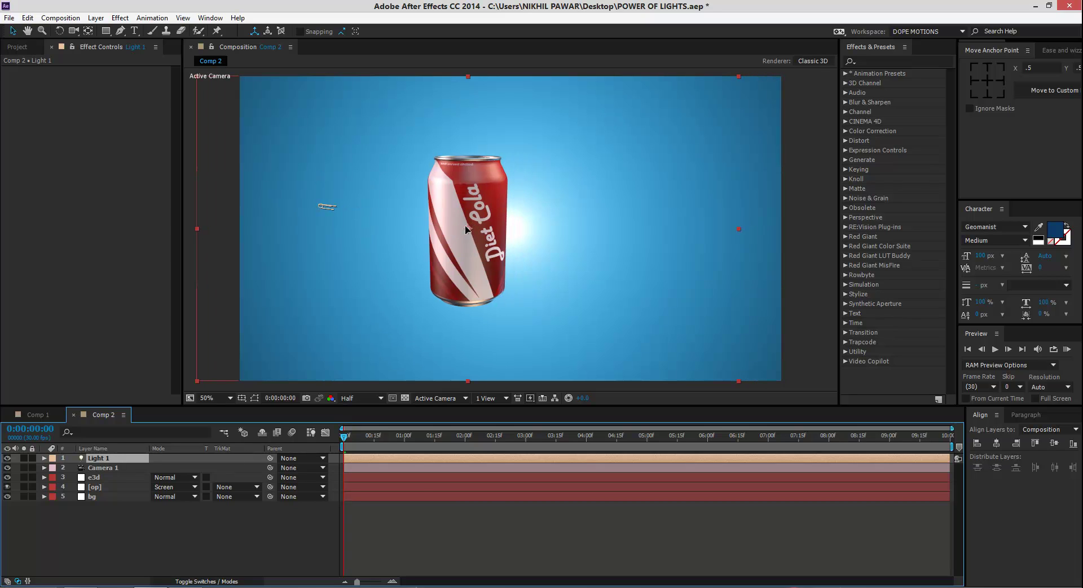
{"action": "left_click", "coordinate": [93, 476]}
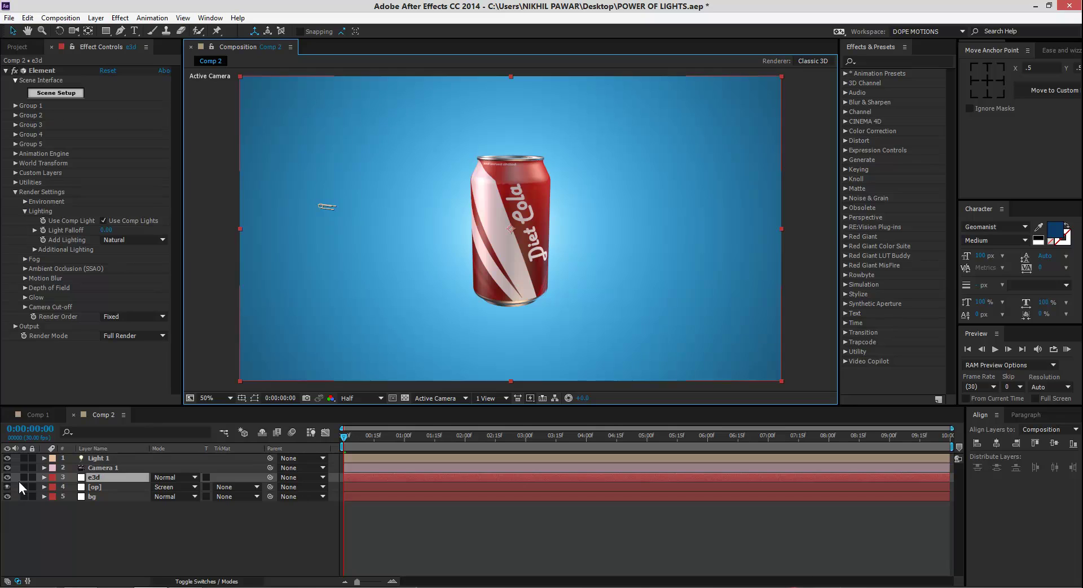
{"action": "left_click", "coordinate": [32, 477]}
{"action": "left_click", "coordinate": [32, 496]}
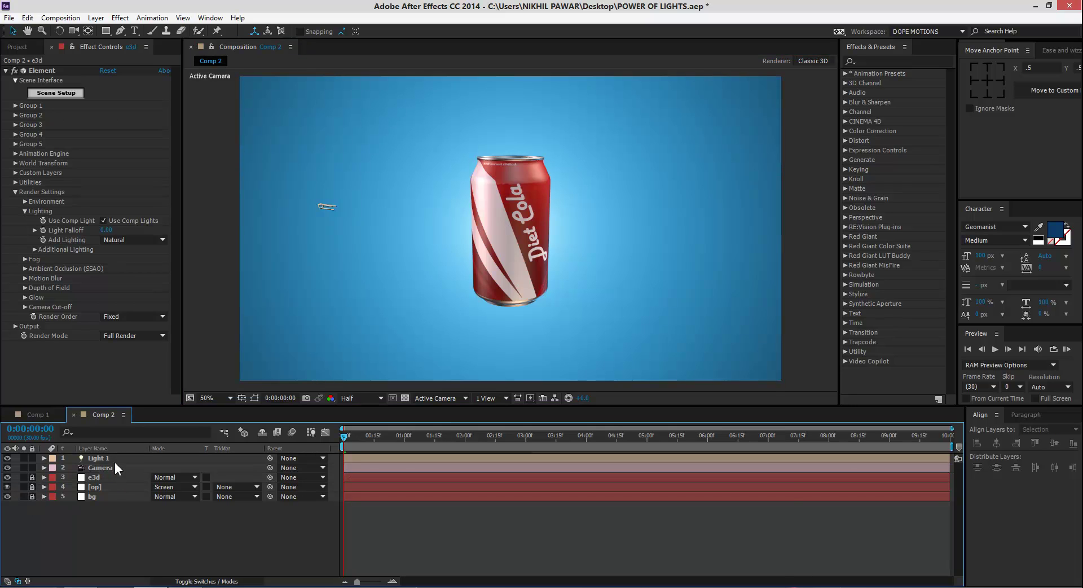
Step: Aim Light 1 horizontally across the Diet Cola can from the left
{"action": "left_click", "coordinate": [114, 461]}
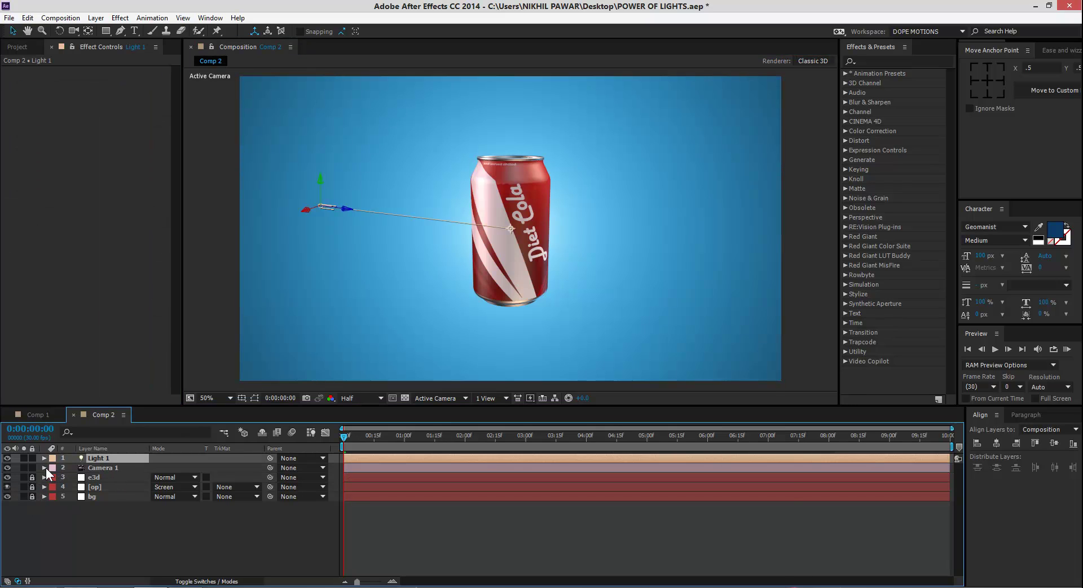
{"action": "left_click_drag", "start_coordinate": [511, 228], "coordinate": [390, 212]}
{"action": "left_click_drag", "start_coordinate": [493, 214], "coordinate": [554, 214]}
{"action": "left_click_drag", "start_coordinate": [554, 216], "coordinate": [583, 213]}
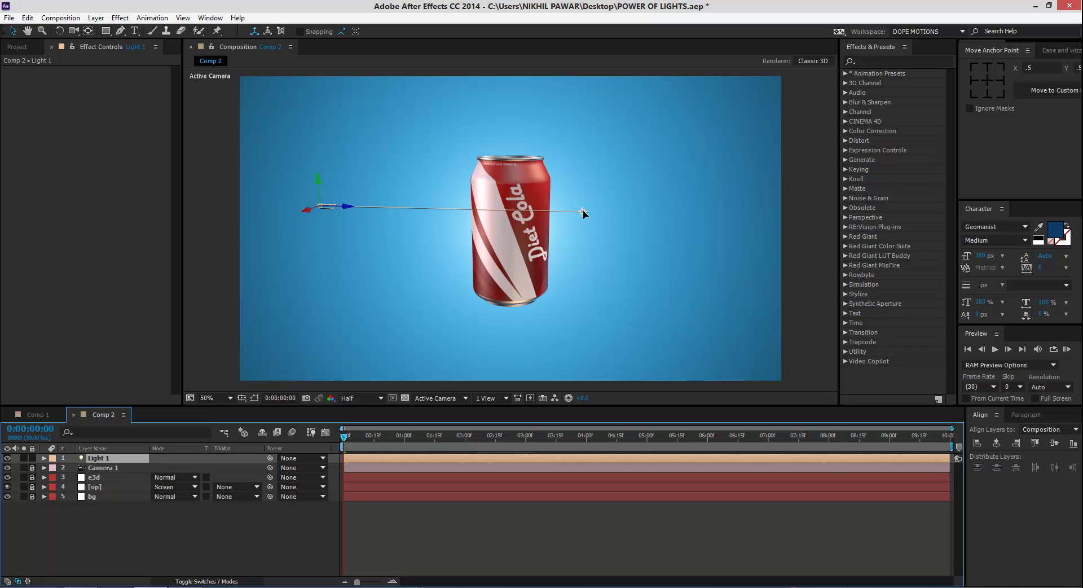
Step: Add Light 2, a pale pink parallel light at 200% intensity
{"action": "left_click", "coordinate": [144, 530]}
{"action": "right_click", "coordinate": [144, 530]}
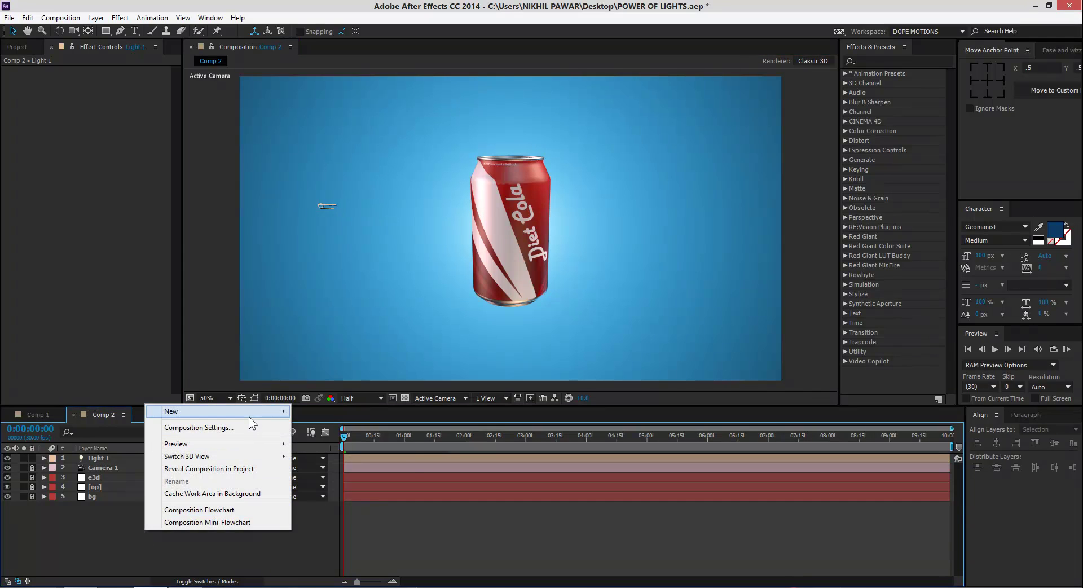
{"action": "mouse_move", "coordinate": [249, 416]}
{"action": "left_click", "coordinate": [372, 451]}
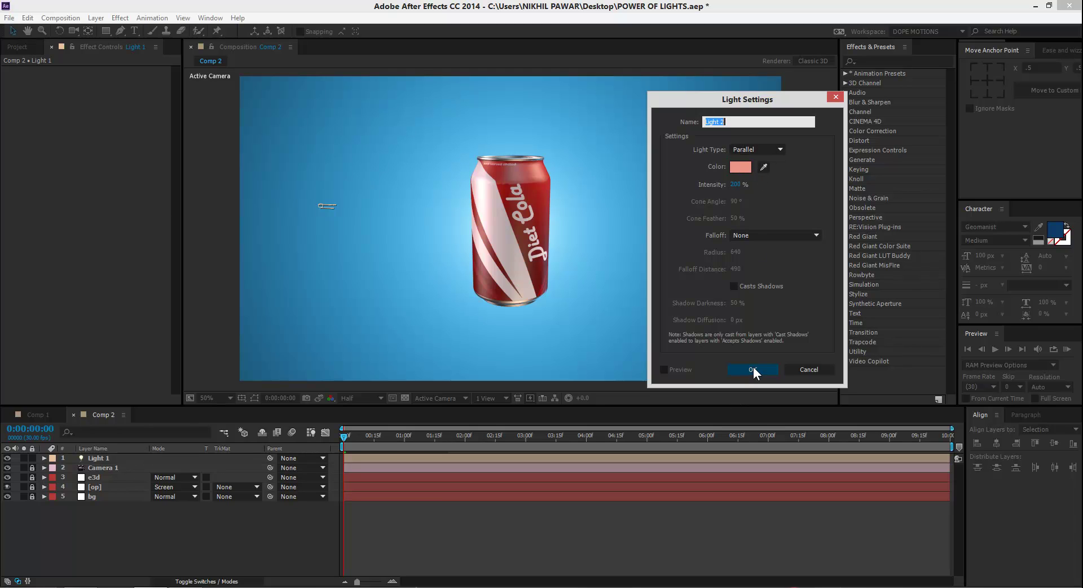
{"action": "left_click", "coordinate": [741, 166]}
{"action": "left_click", "coordinate": [748, 326]}
{"action": "left_click", "coordinate": [925, 321]}
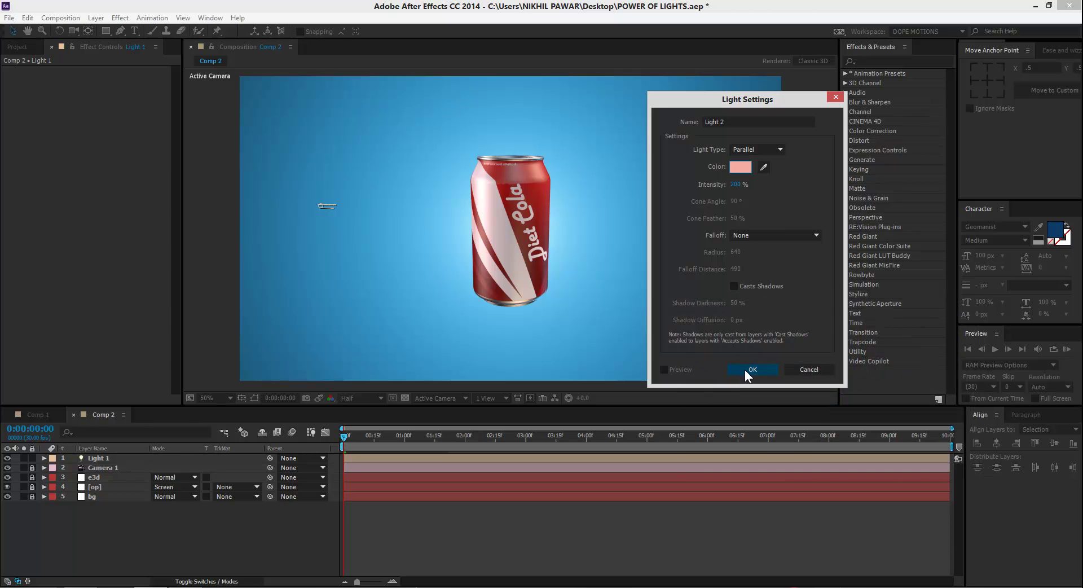
{"action": "left_click", "coordinate": [753, 370]}
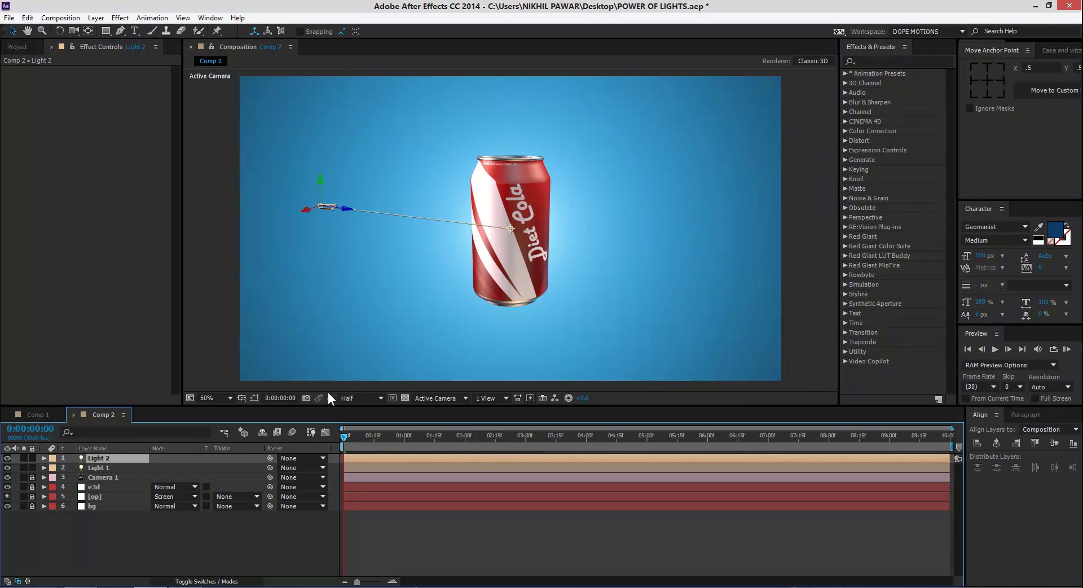
Step: Aim Light 2 level across the can from the left so it brightens the can's left side
{"action": "mouse_move", "coordinate": [510, 229]}
{"action": "left_mouse_down"}
{"action": "mouse_move", "coordinate": [248, 259]}
{"action": "mouse_move", "coordinate": [203, 260]}
{"action": "mouse_move", "coordinate": [124, 232]}
{"action": "mouse_move", "coordinate": [133, 207]}
{"action": "mouse_move", "coordinate": [198, 225]}
{"action": "left_mouse_up"}
{"action": "mouse_move", "coordinate": [387, 243]}
{"action": "left_mouse_down"}
{"action": "mouse_move", "coordinate": [333, 259]}
{"action": "mouse_move", "coordinate": [282, 237]}
{"action": "mouse_move", "coordinate": [222, 259]}
{"action": "mouse_move", "coordinate": [191, 256]}
{"action": "mouse_move", "coordinate": [372, 264]}
{"action": "mouse_move", "coordinate": [279, 241]}
{"action": "mouse_move", "coordinate": [256, 207]}
{"action": "left_mouse_up"}
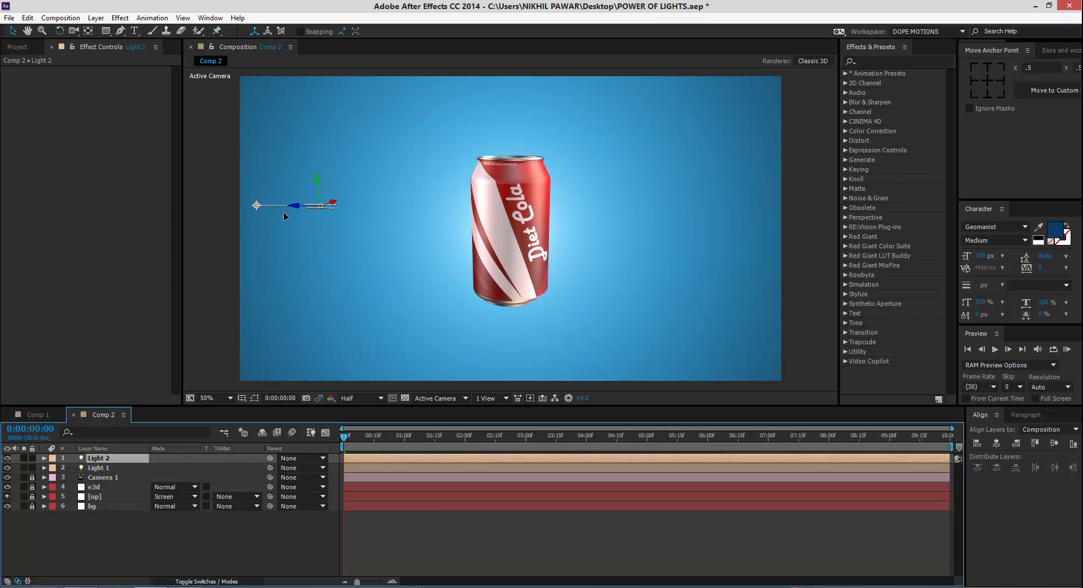
{"action": "left_click_drag", "start_coordinate": [368, 214], "coordinate": [302, 212]}
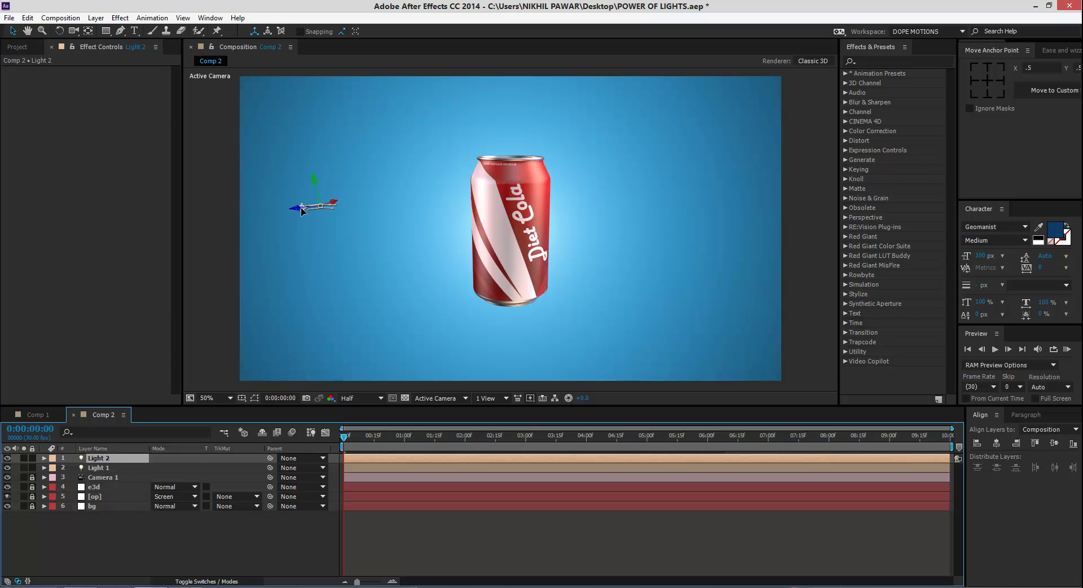
{"action": "left_click", "coordinate": [264, 523]}
{"action": "key", "text": "period"}
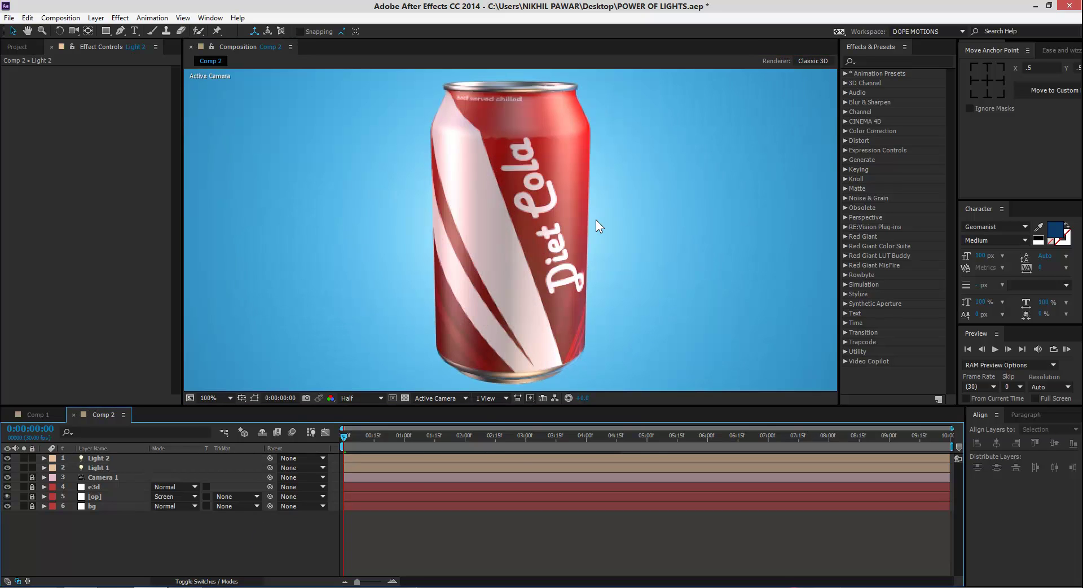
{"action": "key", "text": "comma"}
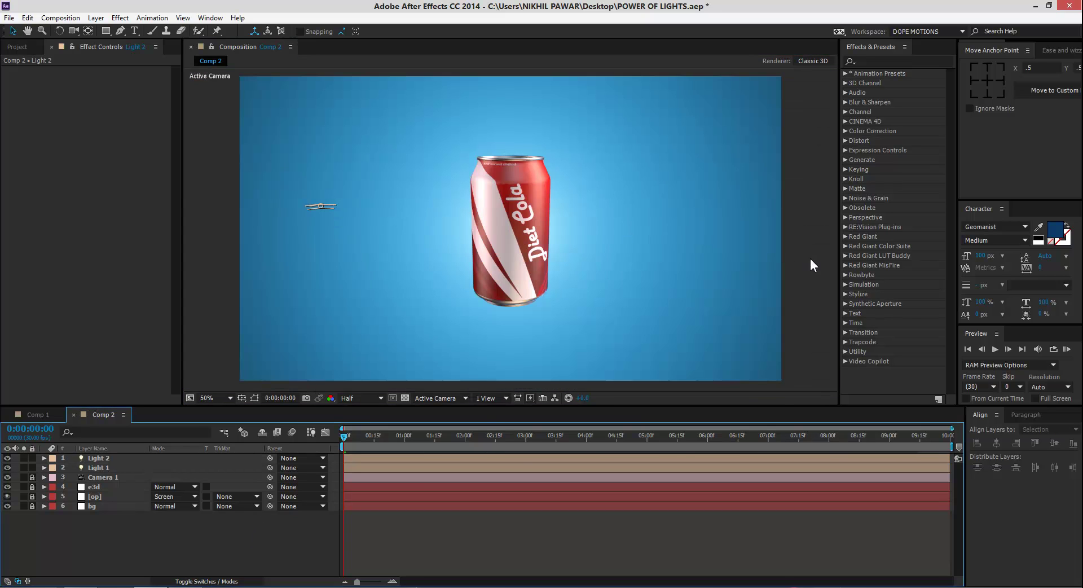
Step: Start a new solid layer by mistake and cancel it
{"action": "right_click", "coordinate": [105, 549]}
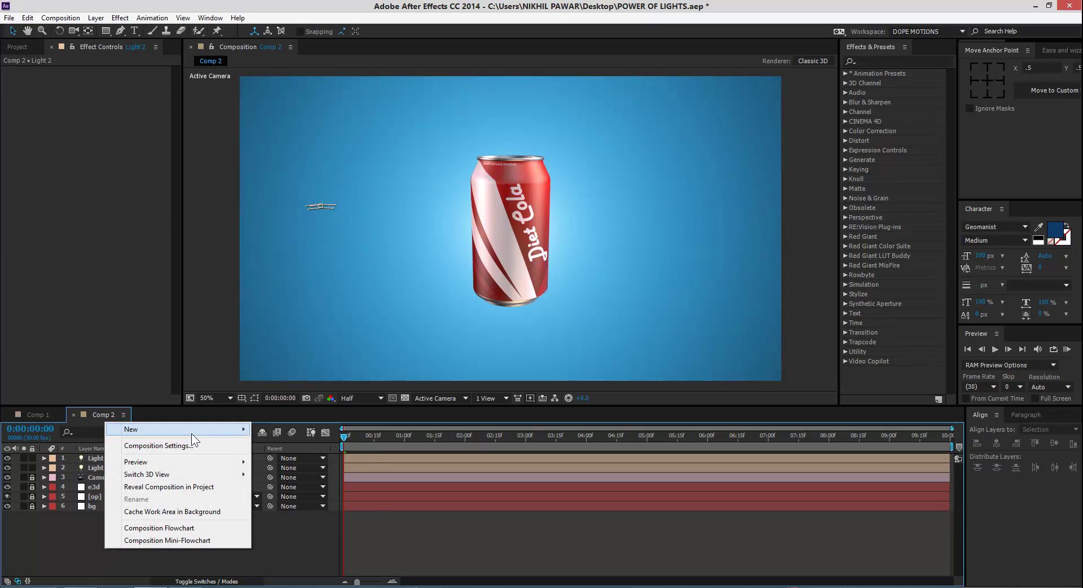
{"action": "mouse_move", "coordinate": [192, 433]}
{"action": "left_click", "coordinate": [295, 459]}
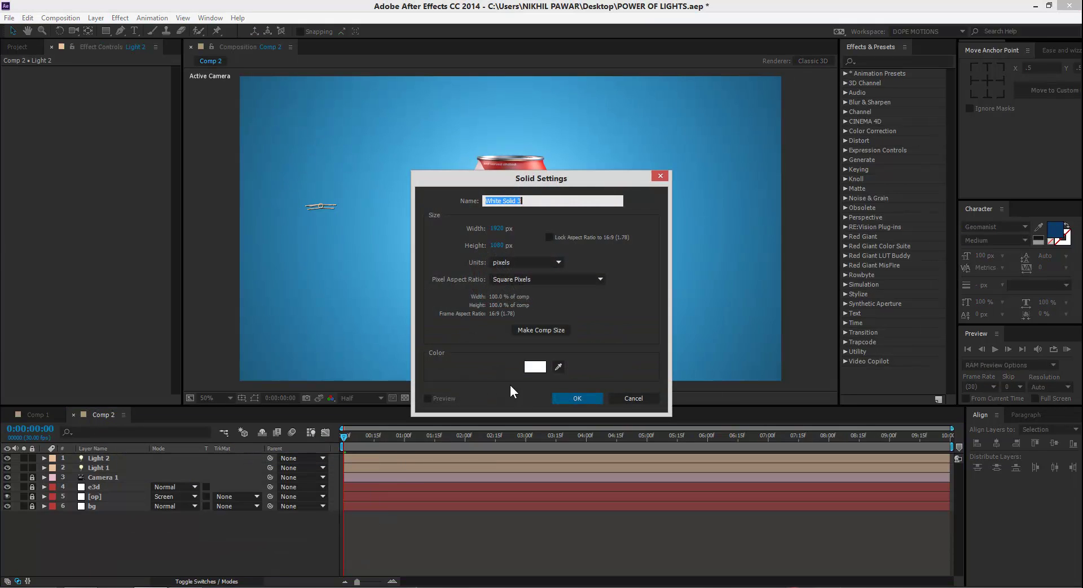
{"action": "left_click", "coordinate": [628, 398]}
Step: Add Light 3, a near-white parallel light at 200% intensity
{"action": "right_click", "coordinate": [181, 543]}
{"action": "mouse_move", "coordinate": [310, 427]}
{"action": "left_click", "coordinate": [361, 464]}
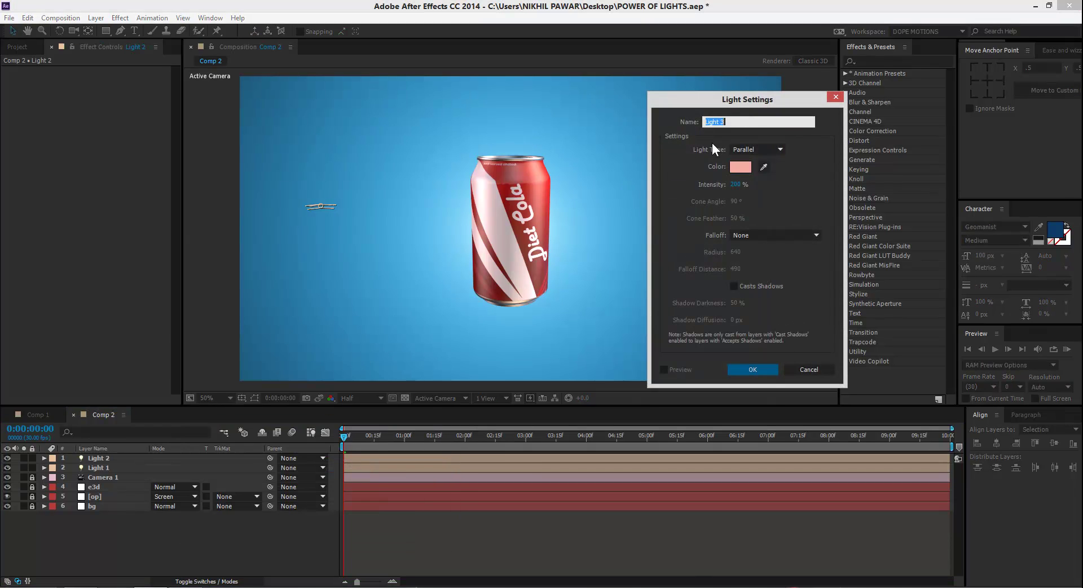
{"action": "left_click", "coordinate": [767, 170]}
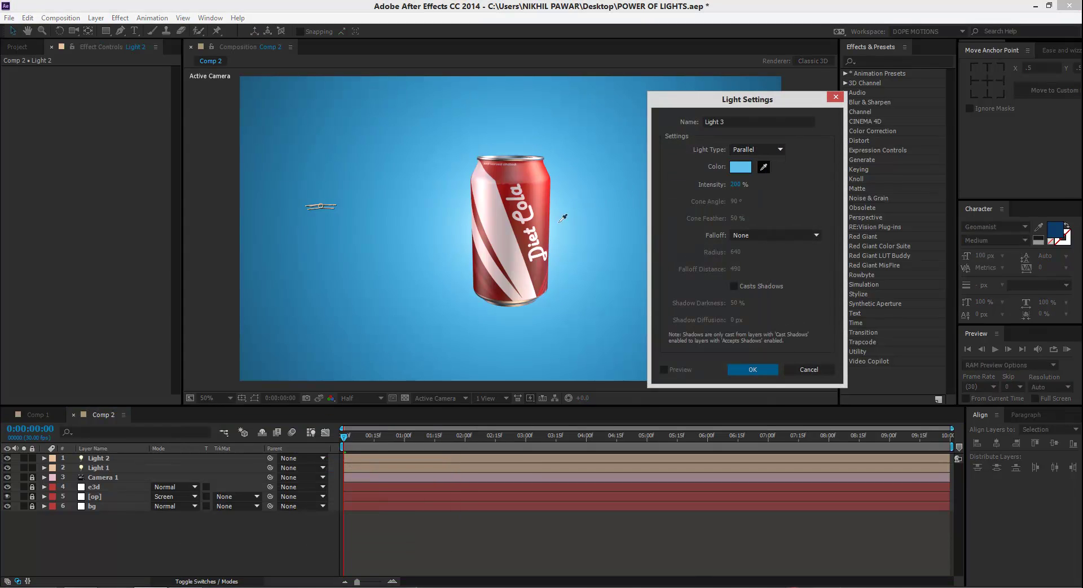
{"action": "left_click", "coordinate": [510, 238]}
{"action": "left_click", "coordinate": [740, 166]}
{"action": "left_click", "coordinate": [700, 332]}
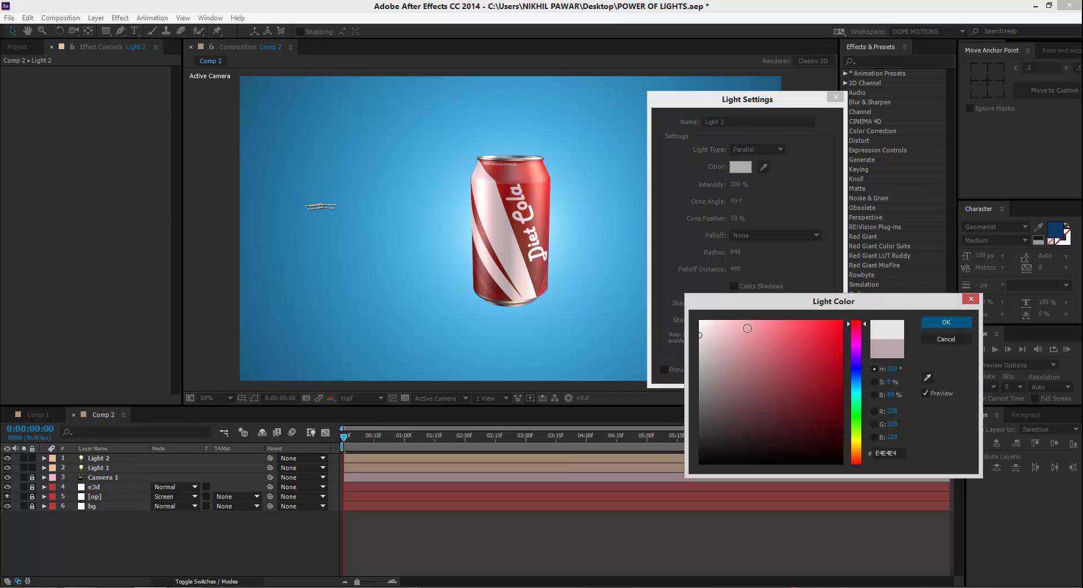
{"action": "left_click", "coordinate": [926, 323]}
{"action": "left_click", "coordinate": [748, 366]}
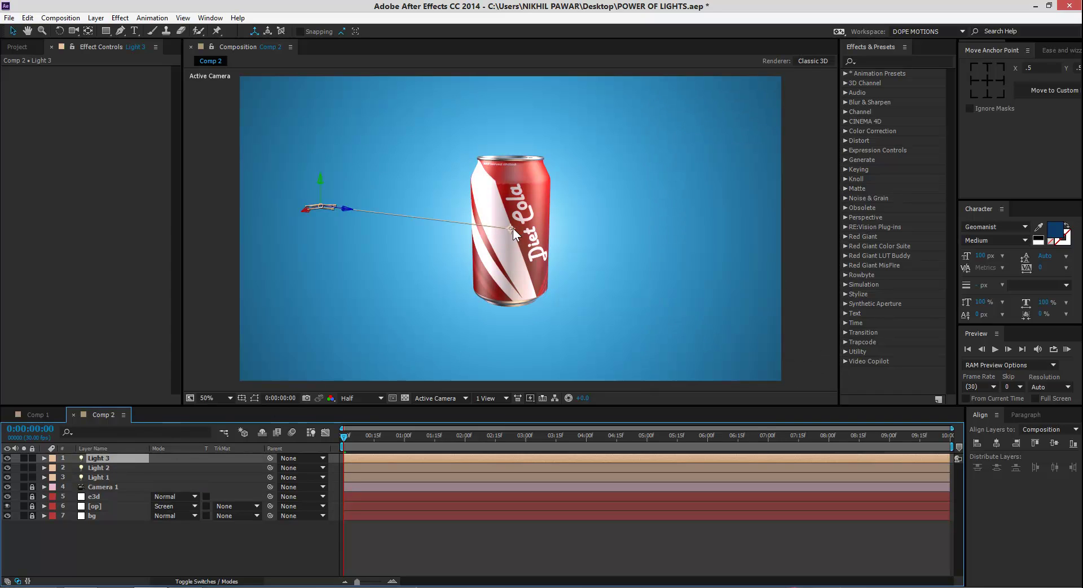
Step: Move Light 3's point of interest up near the can and out to the right
{"action": "left_click_drag", "start_coordinate": [511, 227], "coordinate": [325, 237]}
{"action": "left_click_drag", "start_coordinate": [302, 175], "coordinate": [550, 222]}
{"action": "left_click_drag", "start_coordinate": [649, 225], "coordinate": [655, 218]}
Step: Bring Light 3's target back onto the can's centre, toggling the light off and on to compare
{"action": "left_click", "coordinate": [10, 457]}
{"action": "left_click", "coordinate": [12, 457]}
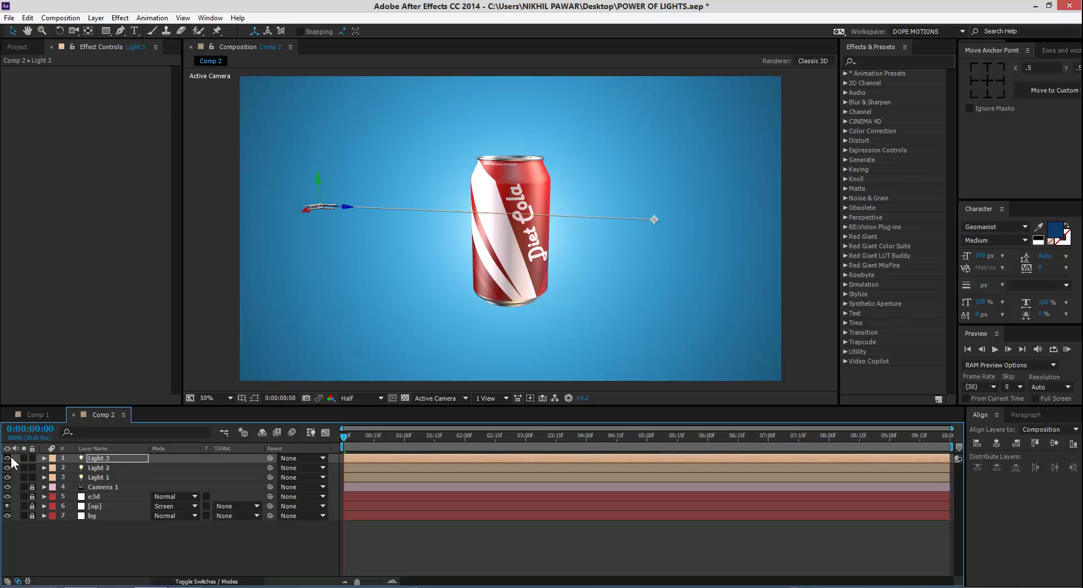
{"action": "left_click", "coordinate": [11, 457]}
{"action": "left_click_drag", "start_coordinate": [653, 219], "coordinate": [479, 224]}
{"action": "left_click", "coordinate": [7, 458]}
{"action": "left_click", "coordinate": [7, 458]}
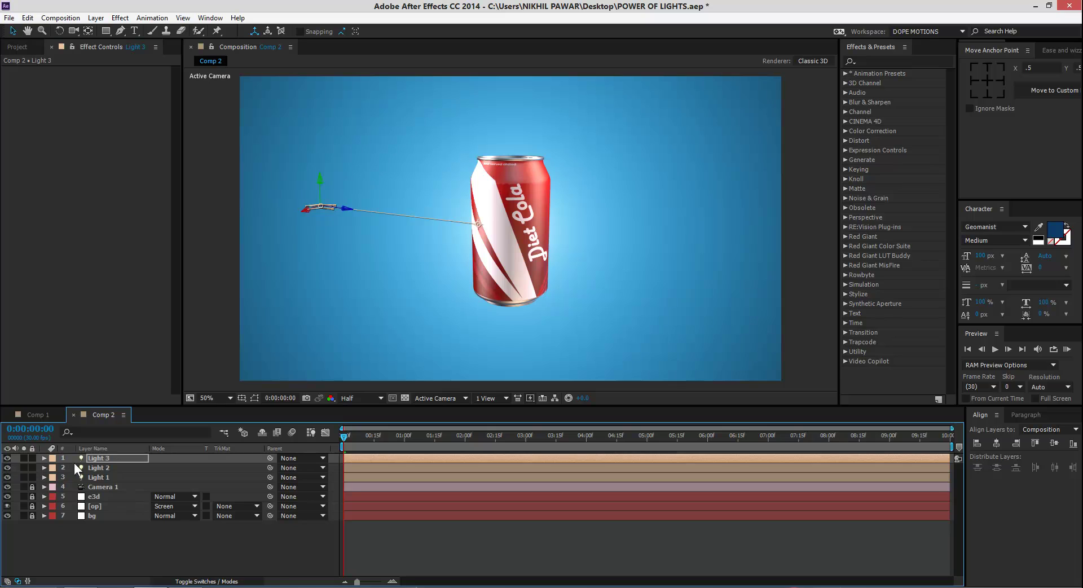
Step: Set Light 3's intensity to 100%, after first trying 150%
{"action": "key", "text": "a"}
{"action": "key", "text": "a"}
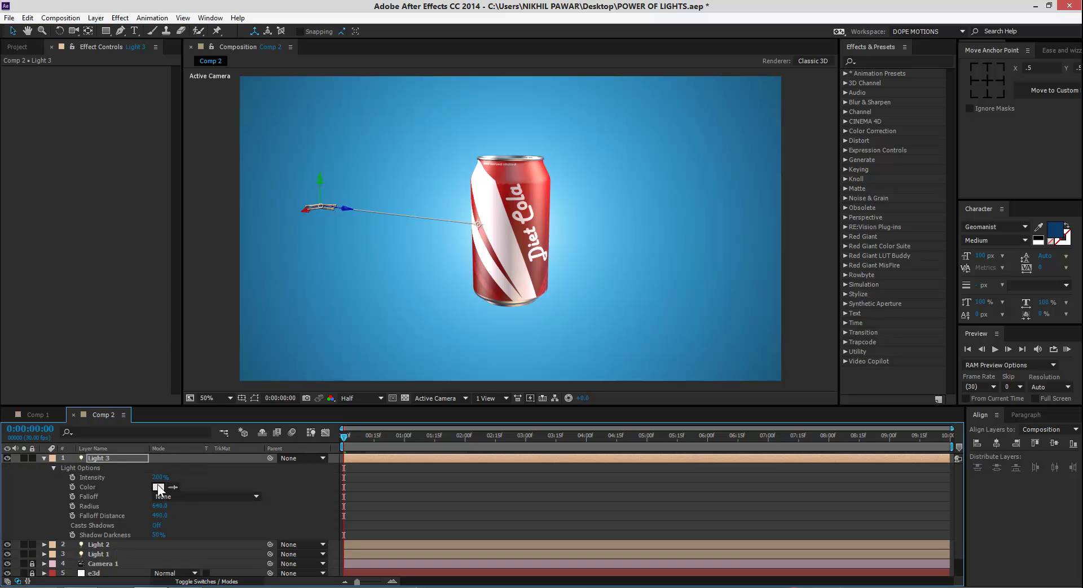
{"action": "left_click", "coordinate": [156, 478]}
{"action": "type", "text": "150"}
{"action": "left_click", "coordinate": [234, 476]}
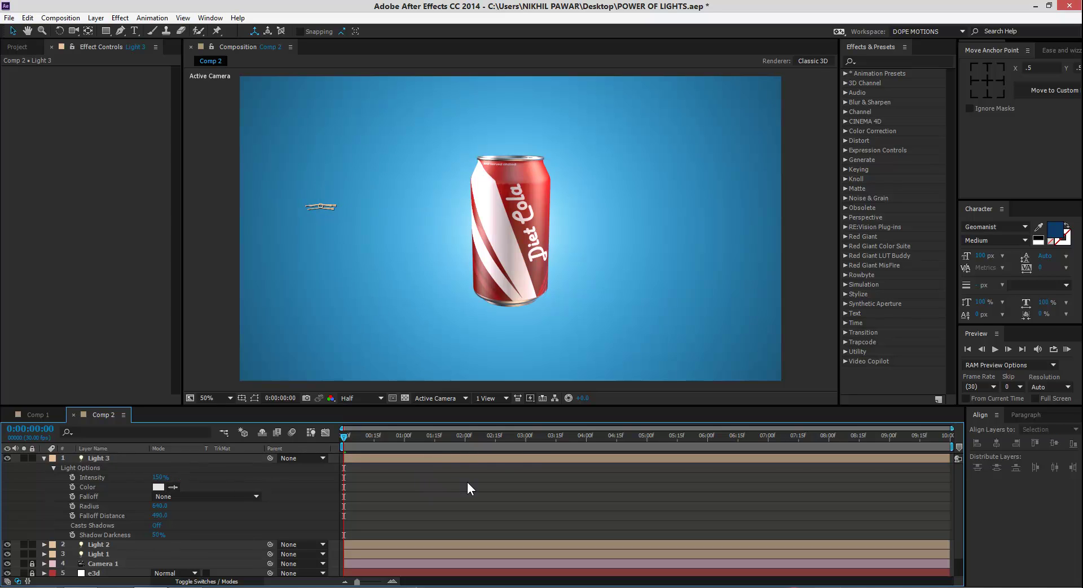
{"action": "left_click", "coordinate": [158, 477]}
{"action": "type", "text": "100"}
{"action": "key", "text": "Return"}
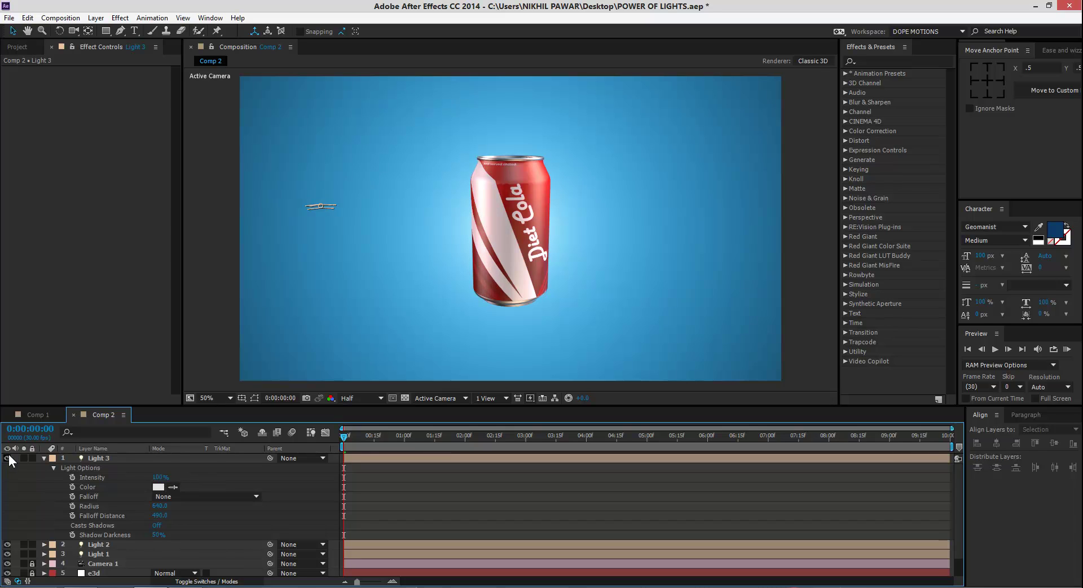
{"action": "left_click", "coordinate": [42, 459]}
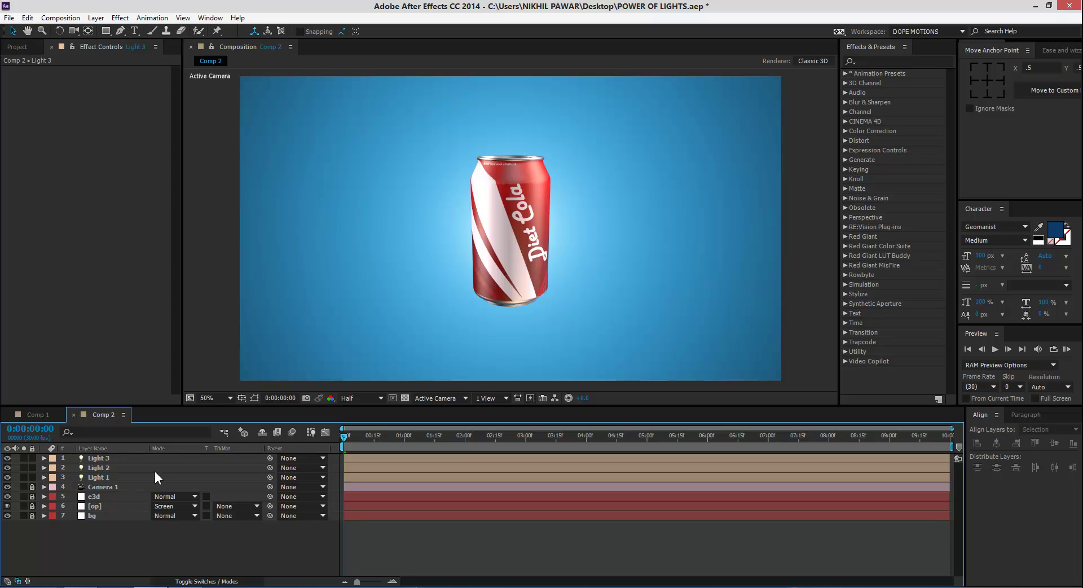
{"action": "left_click", "coordinate": [116, 479]}
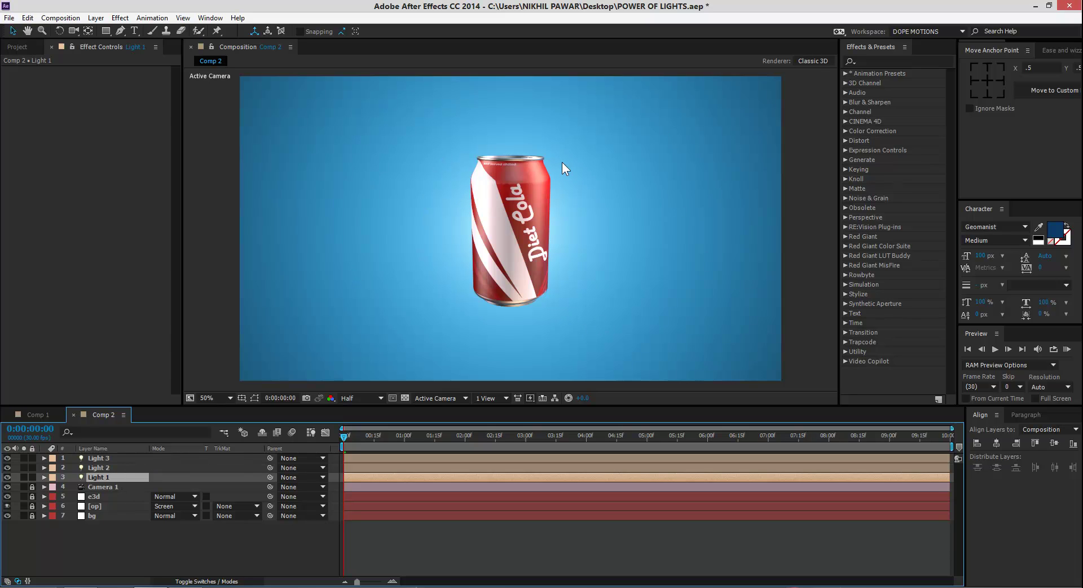
{"action": "left_click", "coordinate": [6, 467]}
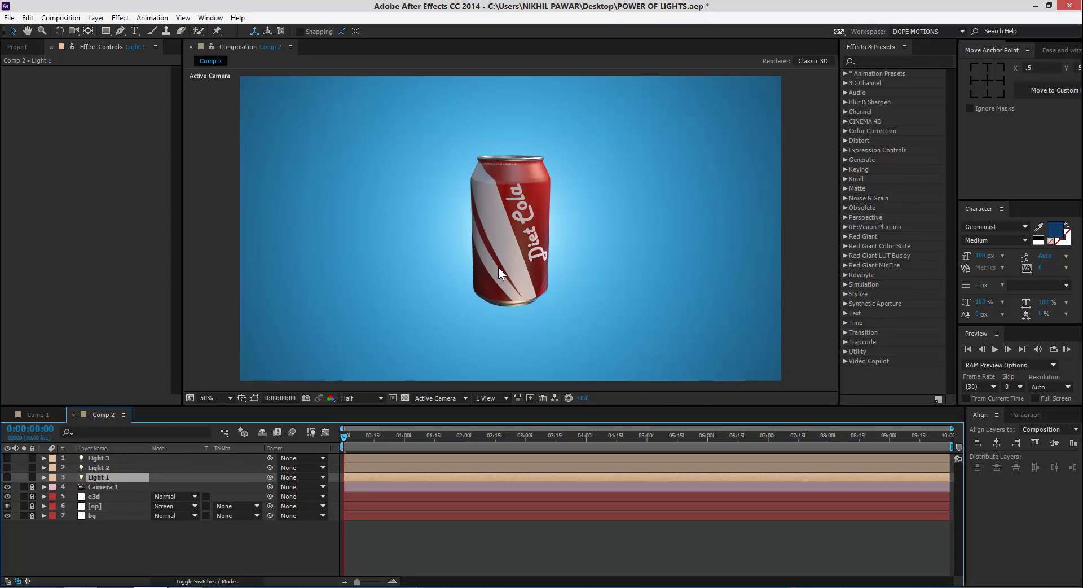
{"action": "left_click", "coordinate": [7, 467]}
{"action": "left_click", "coordinate": [7, 457]}
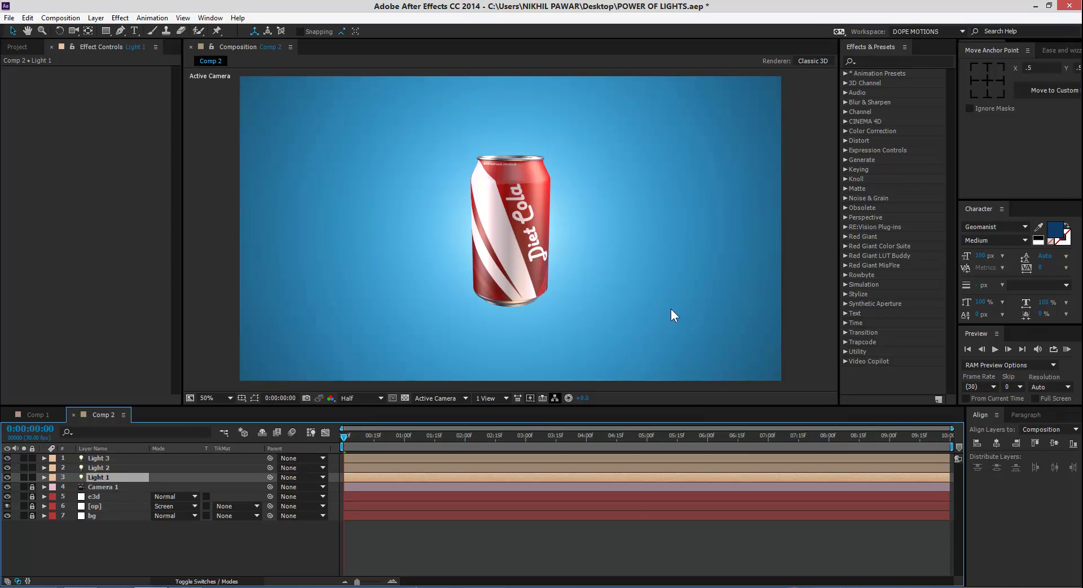
{"action": "left_click", "coordinate": [813, 289]}
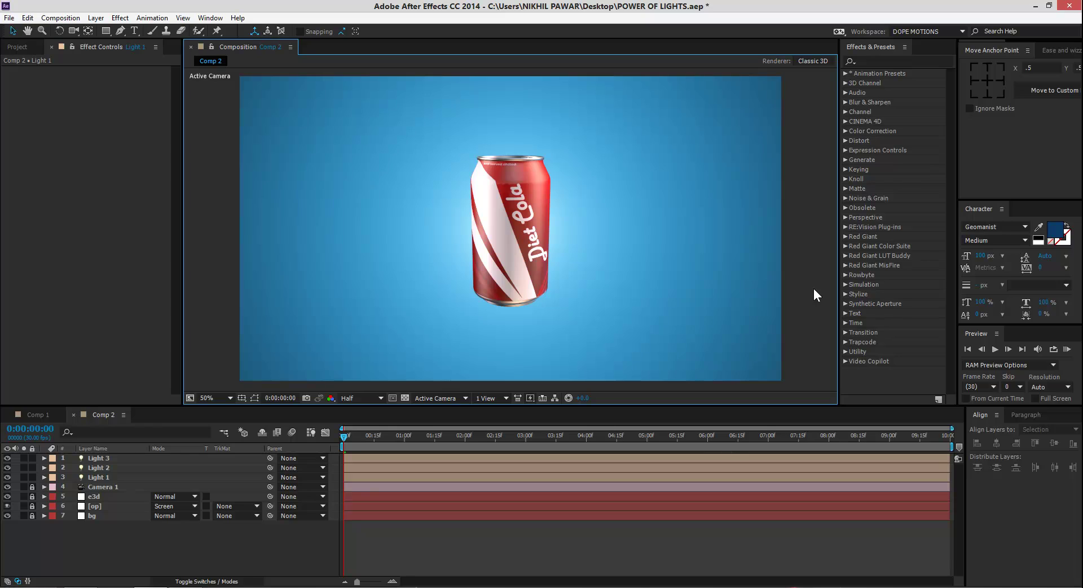